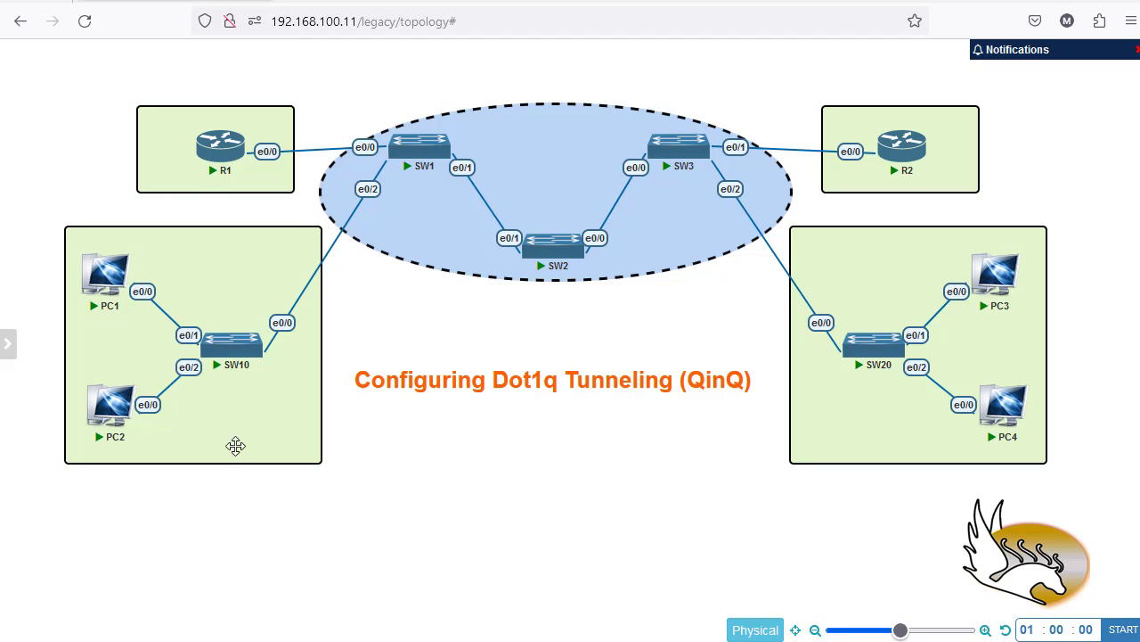
Outline the R1 and R2 sites in blue and the SW10 and SW20 sites in red, and clear the markings
mouse_move(209, 168)
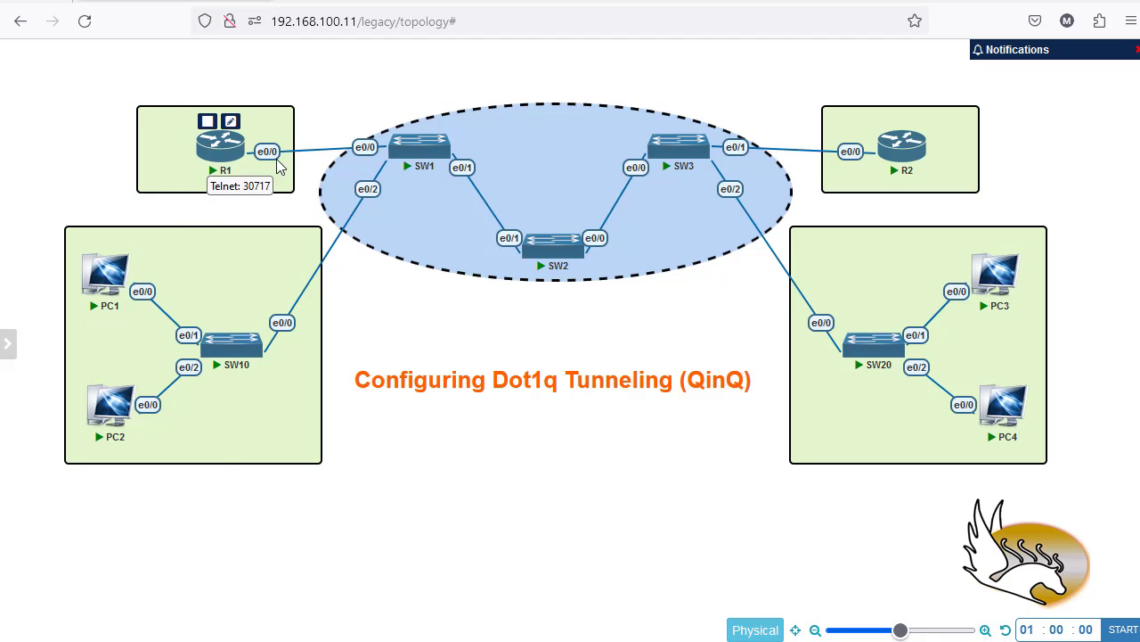
mouse_move(390, 154)
mouse_move(255, 167)
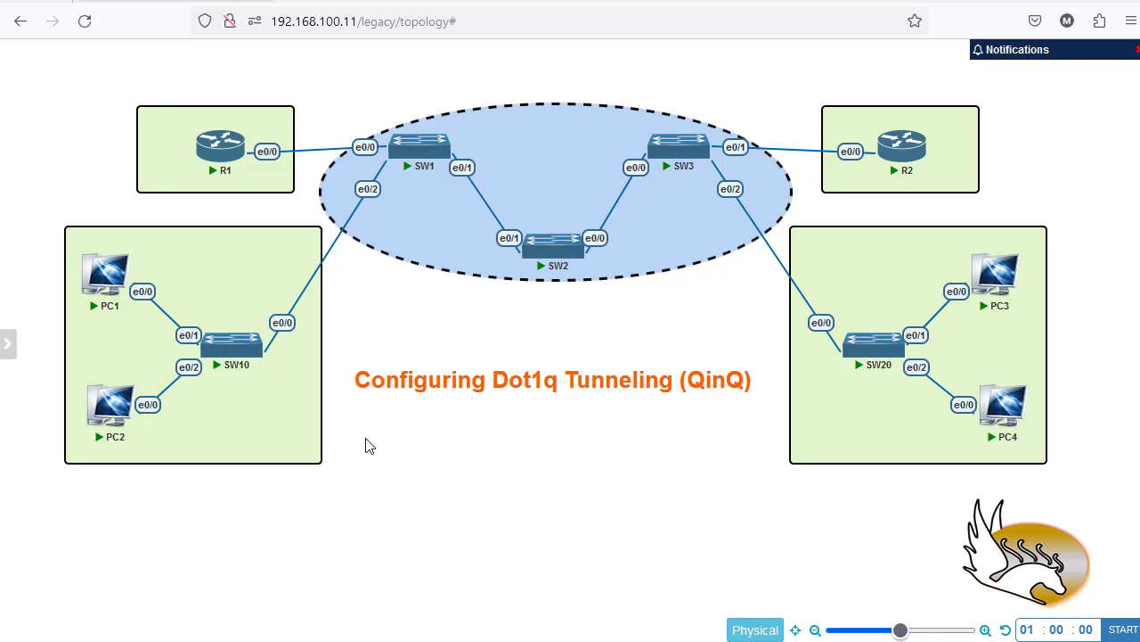
mouse_move(240, 361)
drag(101, 79, 308, 223)
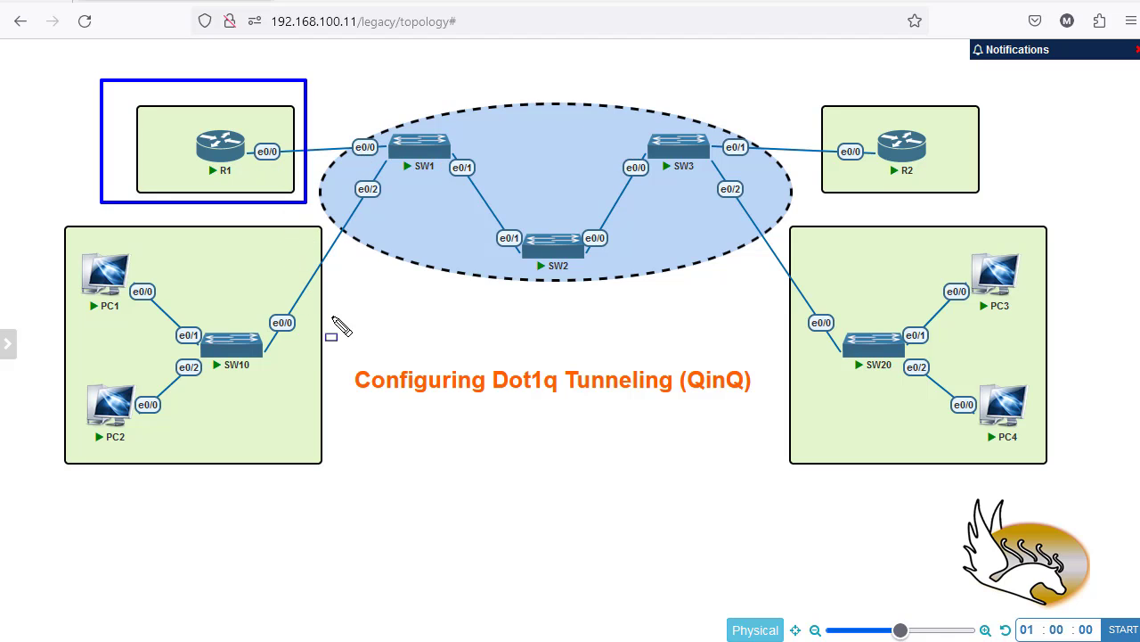
drag(805, 95, 1005, 212)
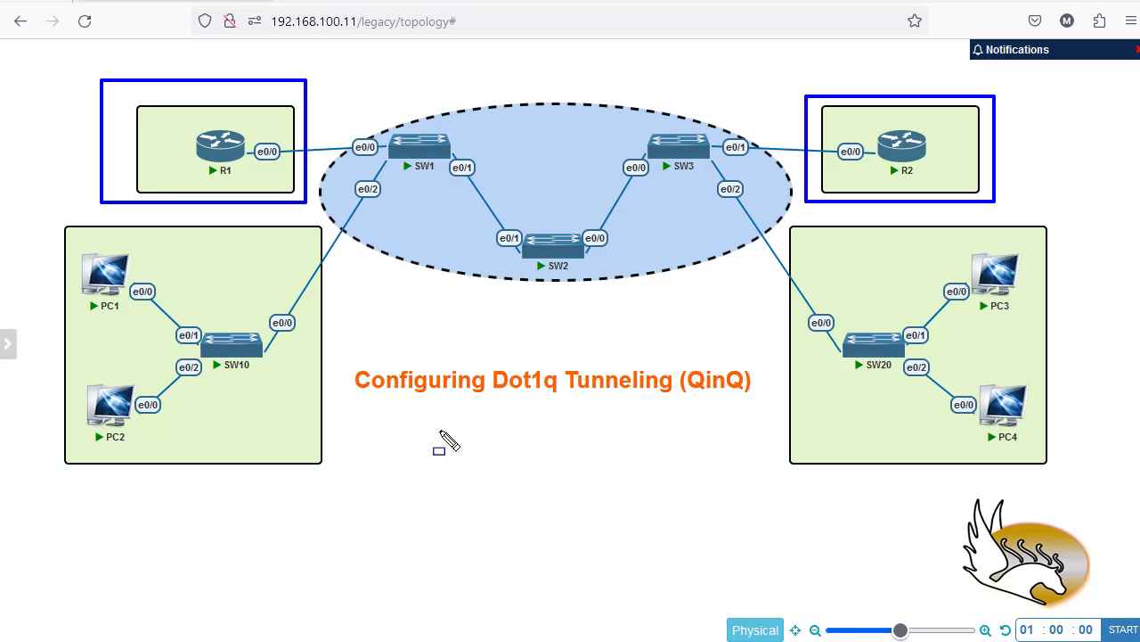
key(r)
drag(45, 215, 335, 490)
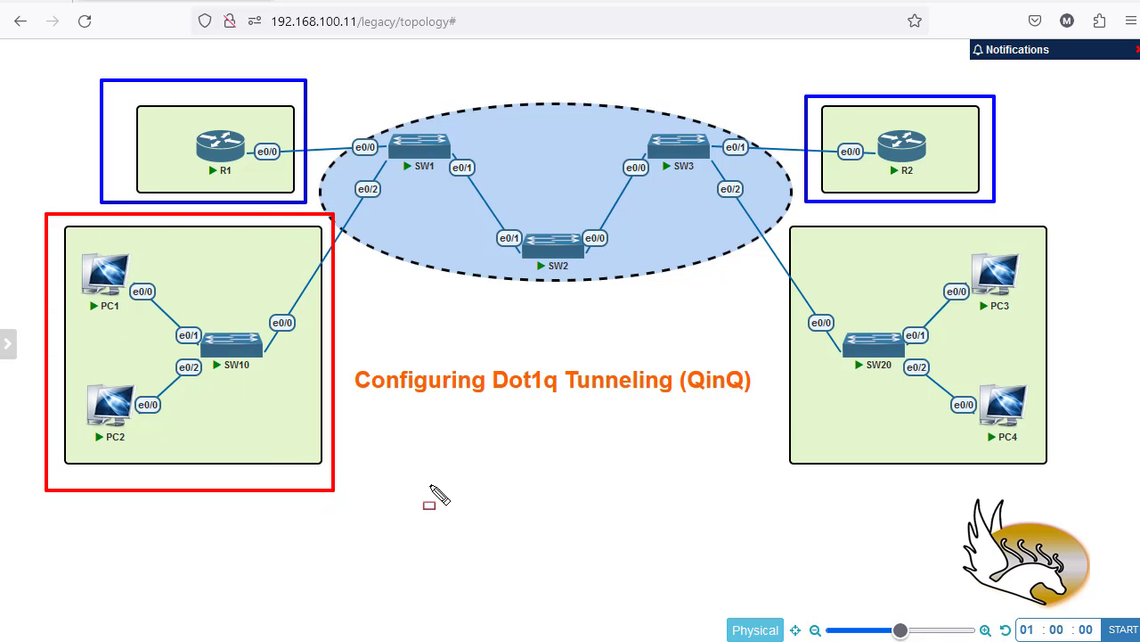
drag(785, 223, 1067, 479)
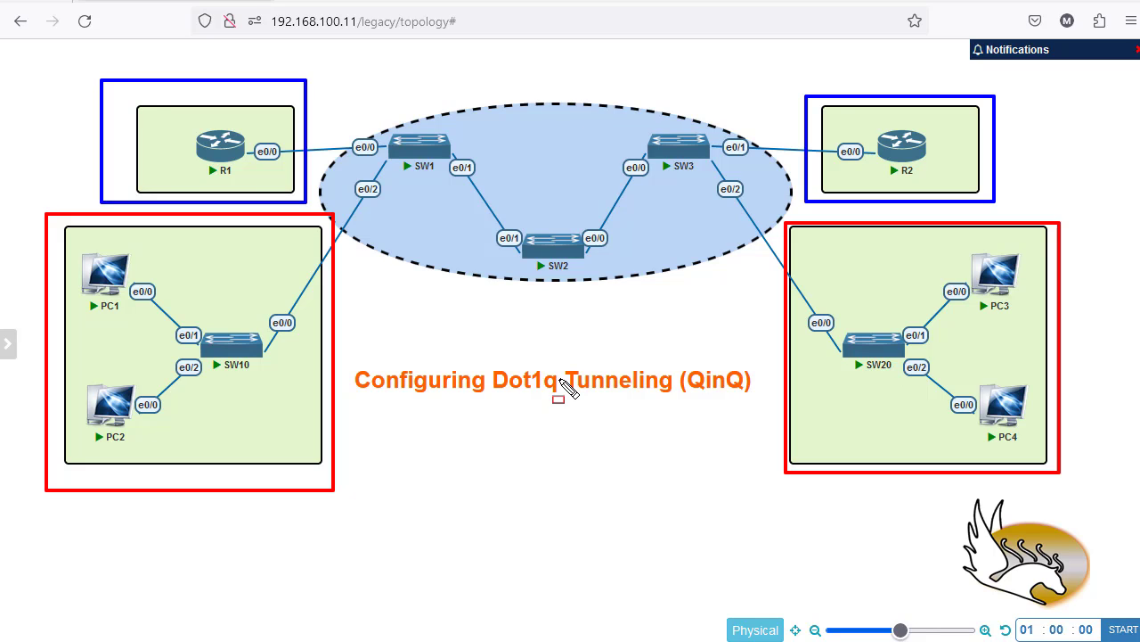
key(Escape)
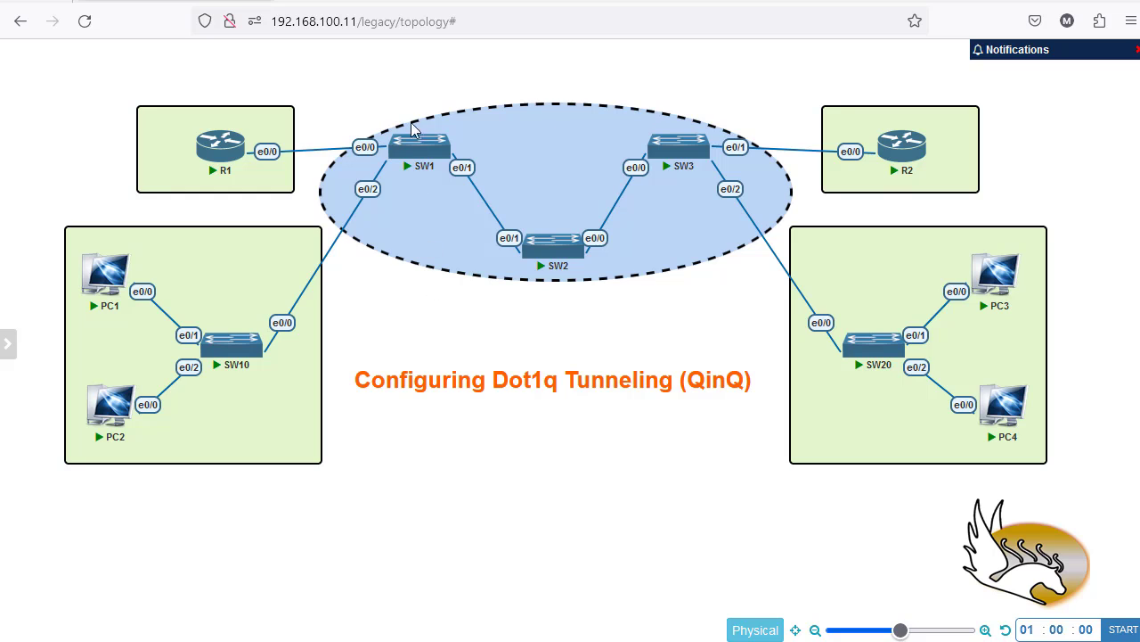
Outline the SW1–SW3 provider network, router R1 and SW10's e0/0 uplink in red, and undo the markings
mouse_move(407, 105)
mouse_down()
mouse_move(506, 205)
mouse_move(718, 292)
mouse_up()
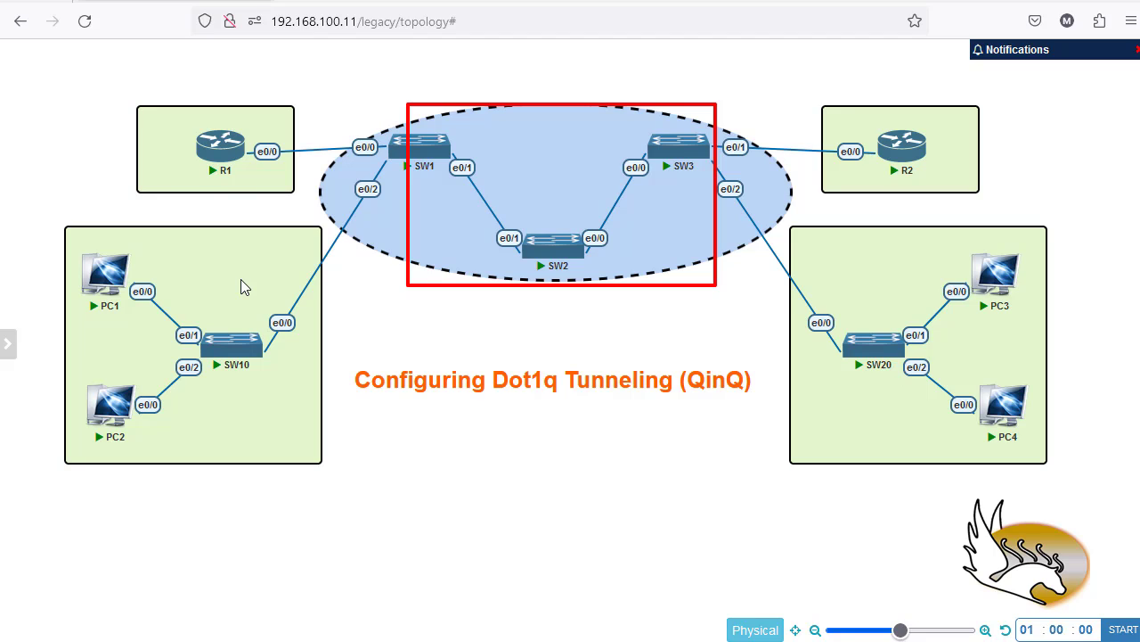
drag(176, 119, 286, 195)
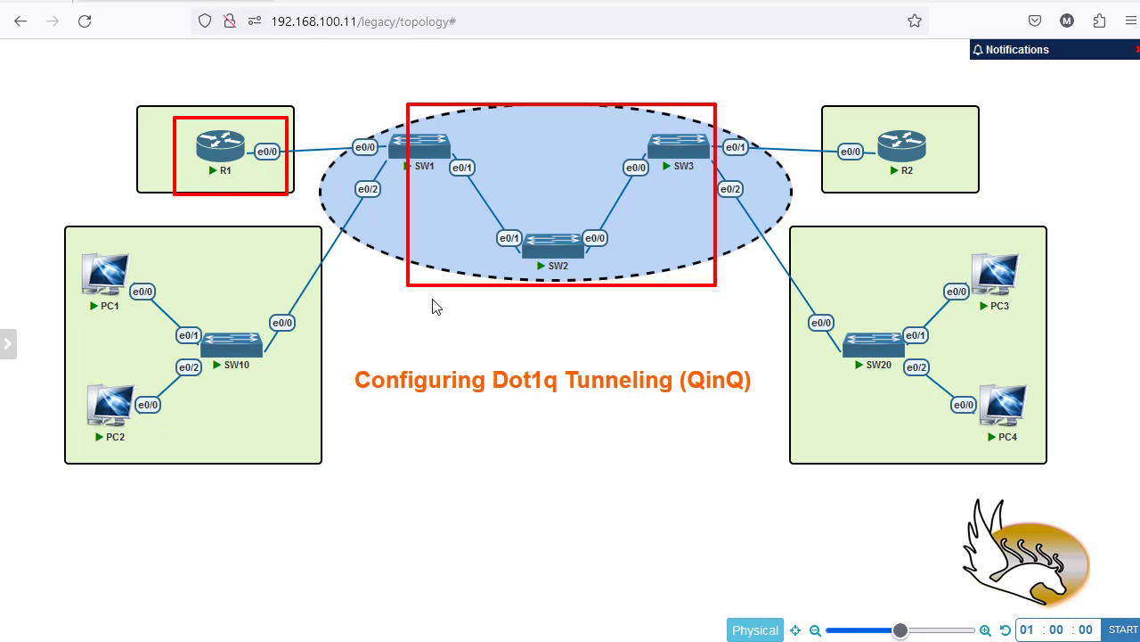
click(52, 221)
drag(250, 306, 310, 379)
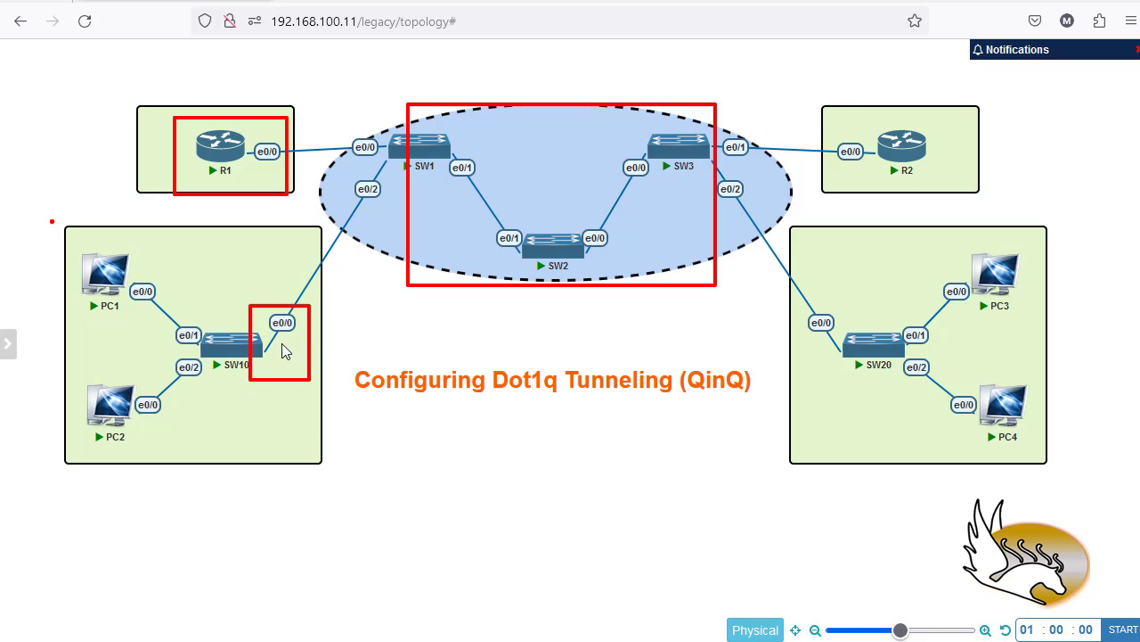
key(ctrl+z)
key(ctrl+z)
key(ctrl+z)
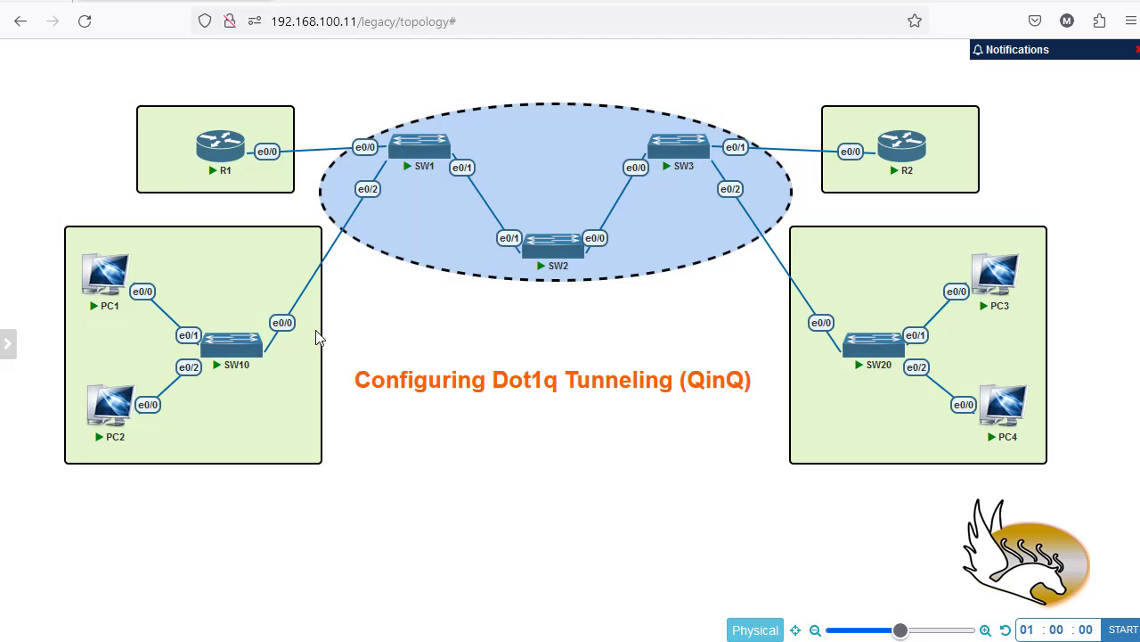
Outline the customer-facing ports of SW1 and SW3 in the provider network
drag(376, 185, 395, 197)
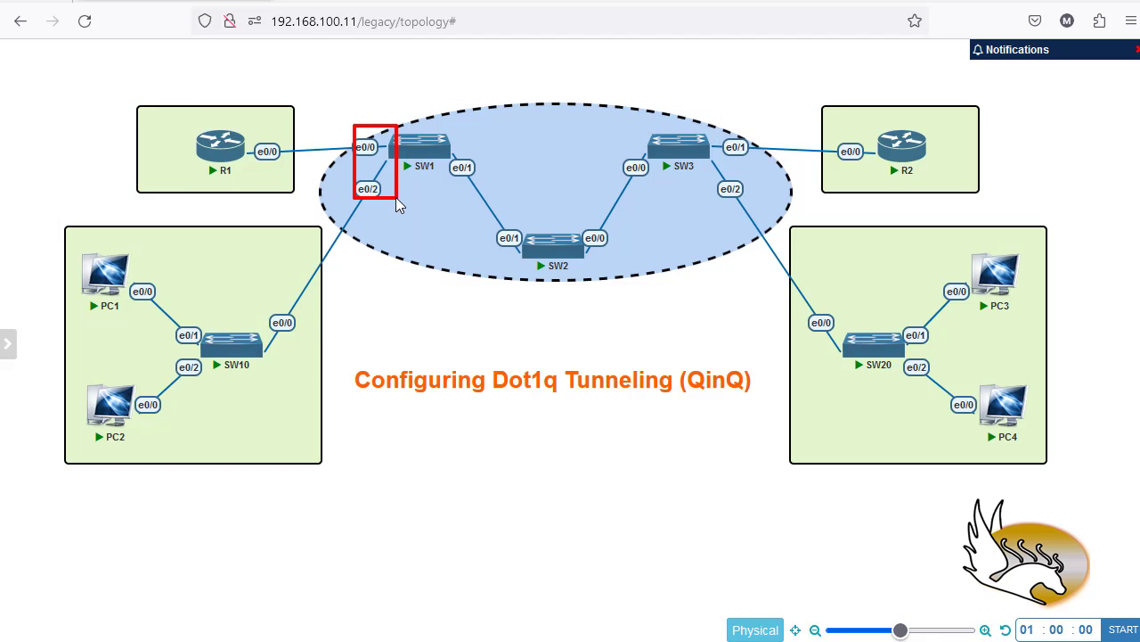
drag(697, 122, 729, 188)
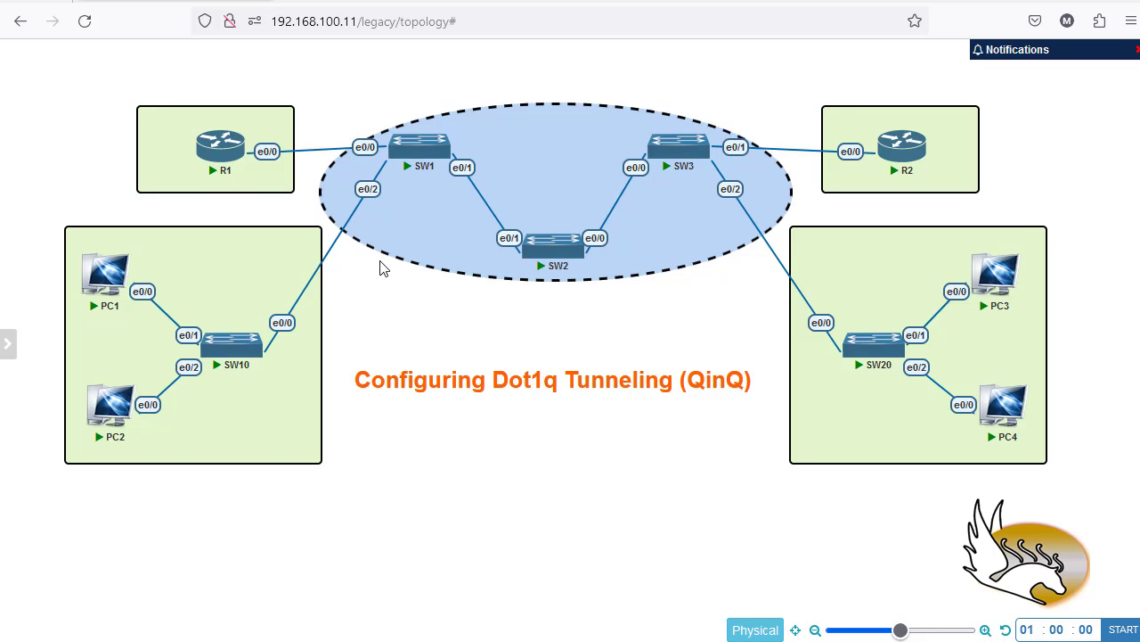
Switch to the terminal, enter privileged mode on SW1 and display the running configuration of interface e0/0
mouse_move(386, 167)
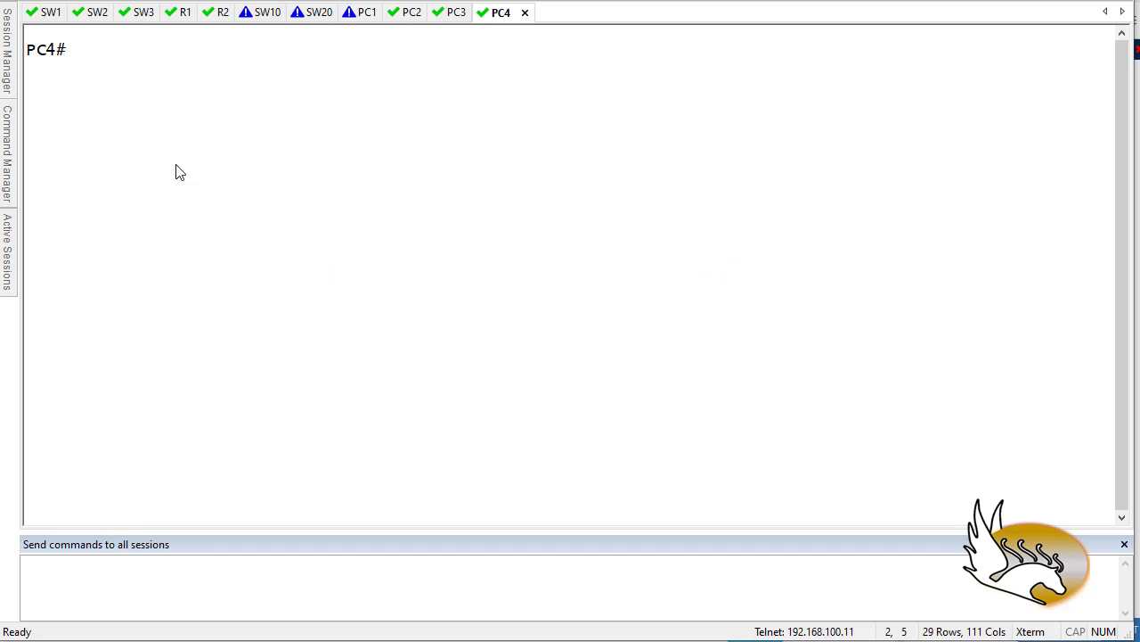
click(45, 13)
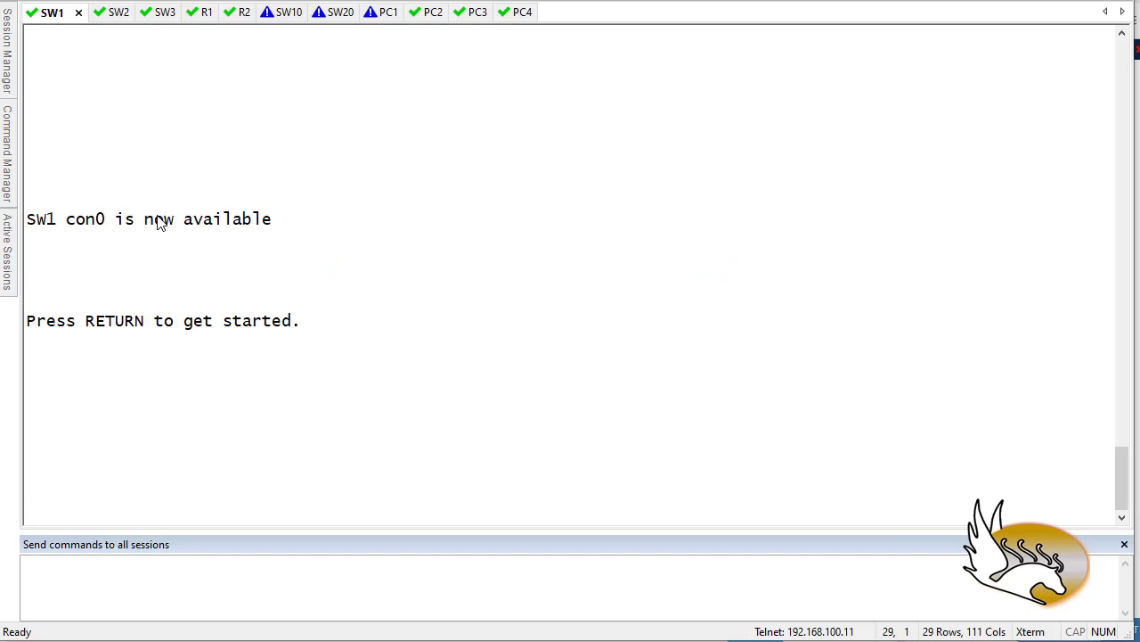
key(Return)
key(Return)
key(Return)
text(en)
key(Return)
text(sh run int )
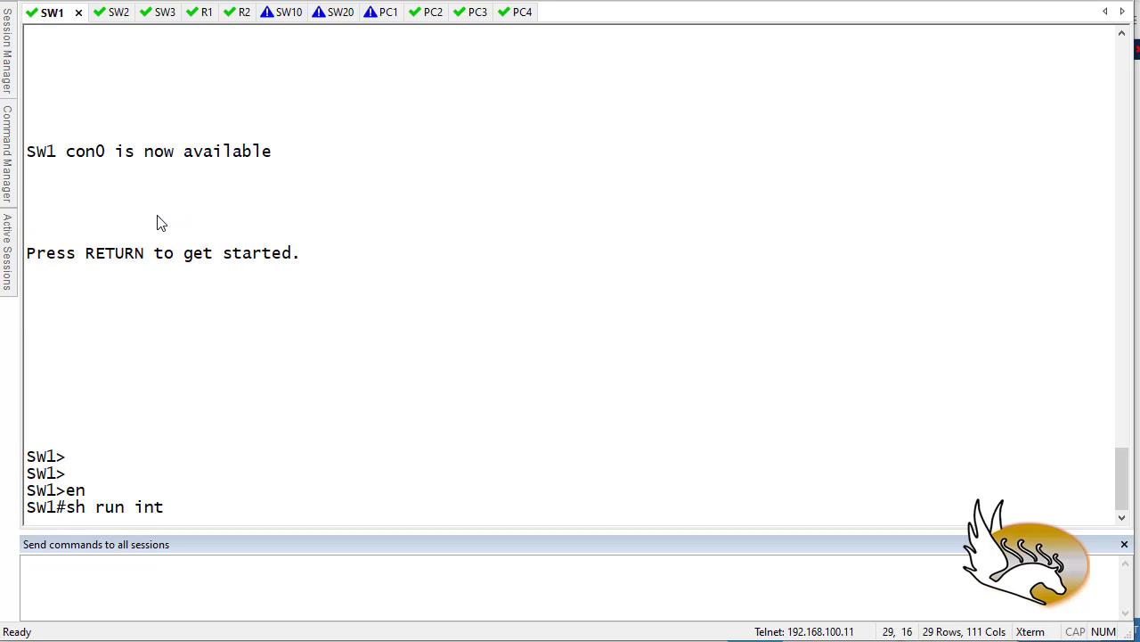
text(e0/0)
key(Return)
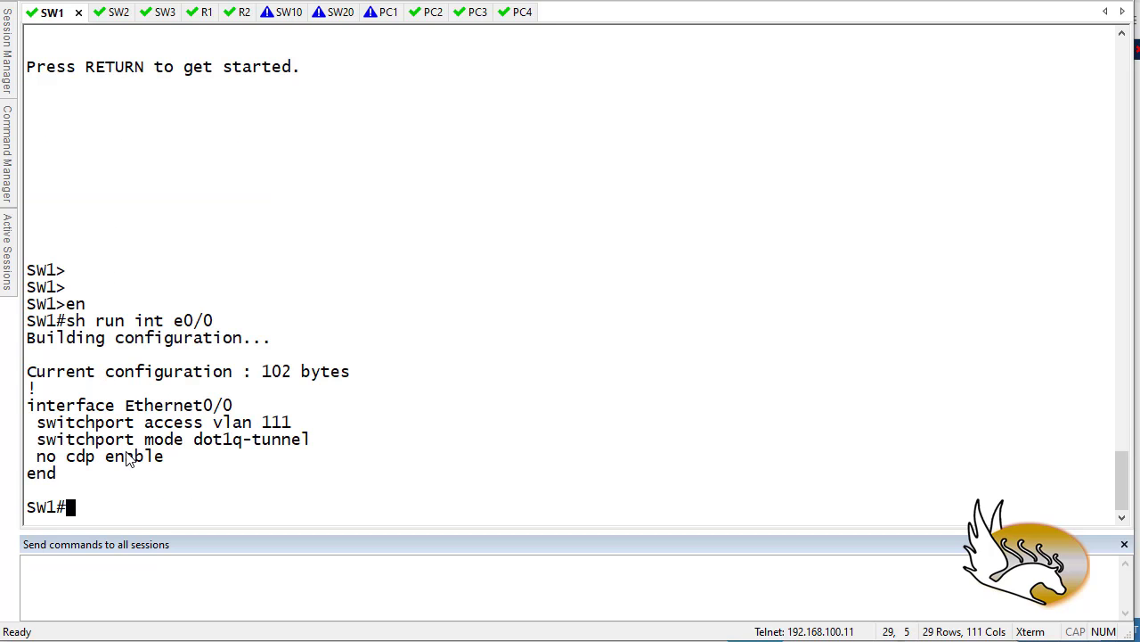
Highlight the access VLAN line of SW1's e0/0 and sketch a red frame with an inner tag and a blue outer tag
drag(37, 425, 276, 433)
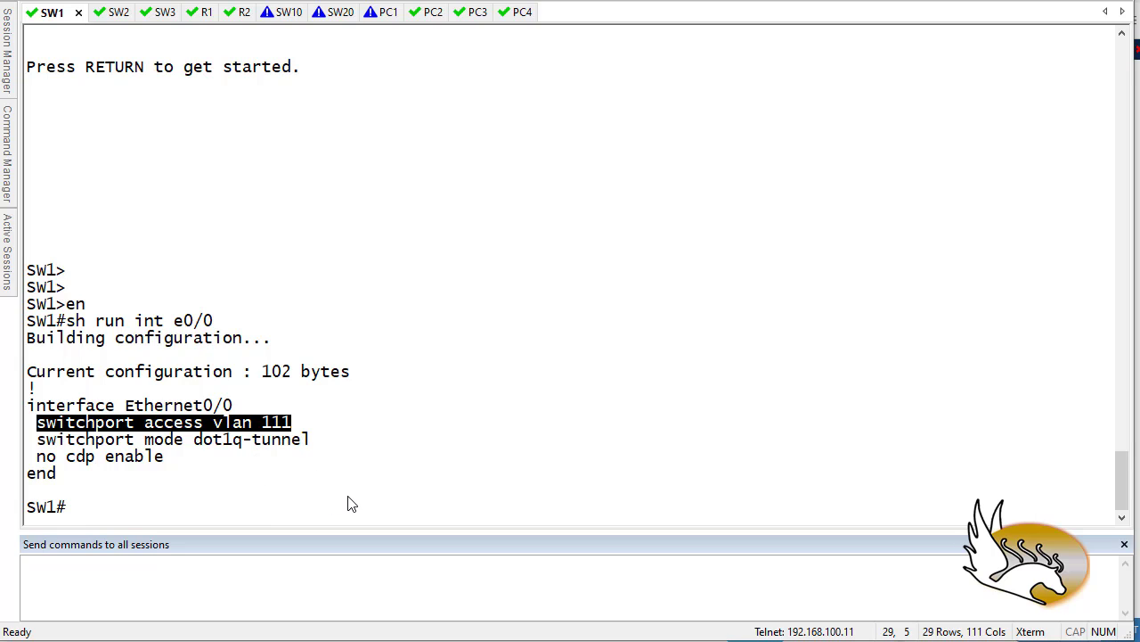
mouse_move(370, 286)
mouse_down()
mouse_move(428, 338)
mouse_move(452, 337)
mouse_up()
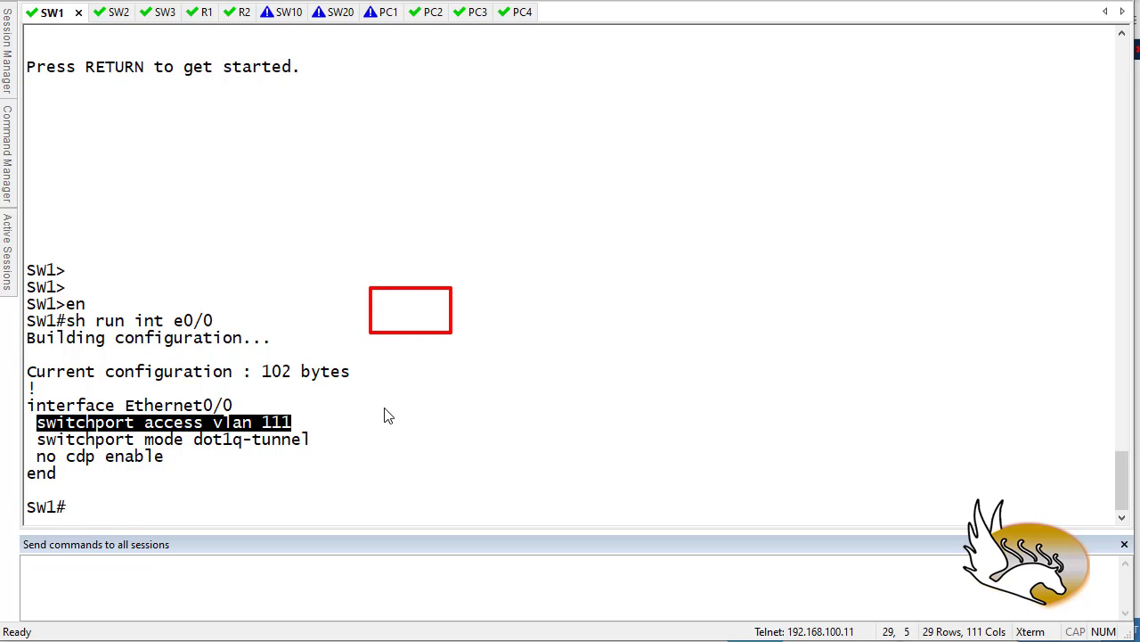
drag(436, 291, 449, 336)
drag(449, 286, 469, 337)
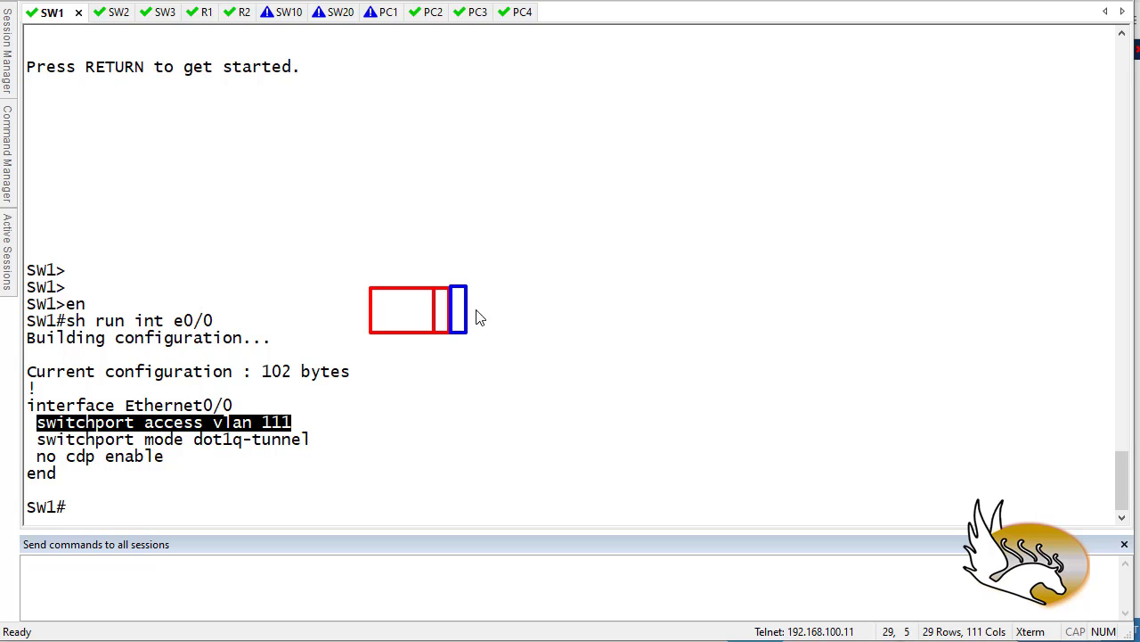
key(ctrl+z)
drag(449, 386, 442, 338)
drag(451, 287, 464, 336)
drag(479, 377, 470, 347)
Highlight the "switchport mode dot1q-tunnel" line in the e0/0 configuration and review the access VLAN above it
double_click(58, 443)
triple_click(58, 446)
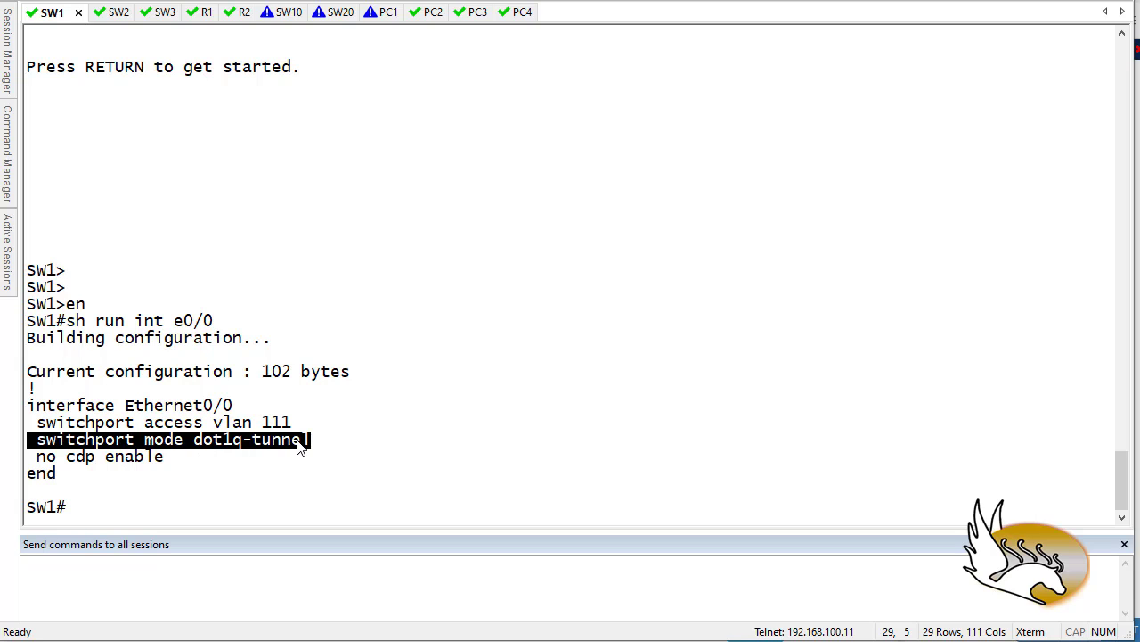
drag(294, 423, 217, 426)
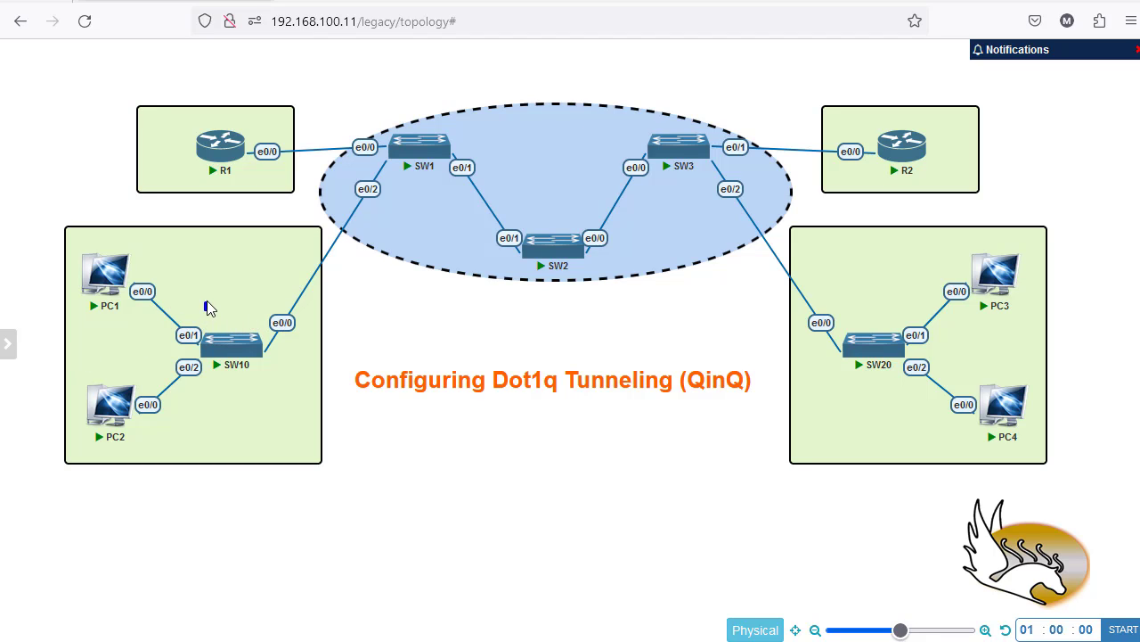
Annotate the PC1 link in the topology with a handwritten 10 and an arrow pointing to SW10's e0/1 port
drag(202, 315, 185, 318)
click(246, 321)
mouse_move(203, 294)
mouse_down()
mouse_move(196, 324)
mouse_move(214, 310)
mouse_up()
mouse_move(188, 287)
mouse_down()
mouse_move(180, 305)
mouse_move(187, 287)
mouse_up()
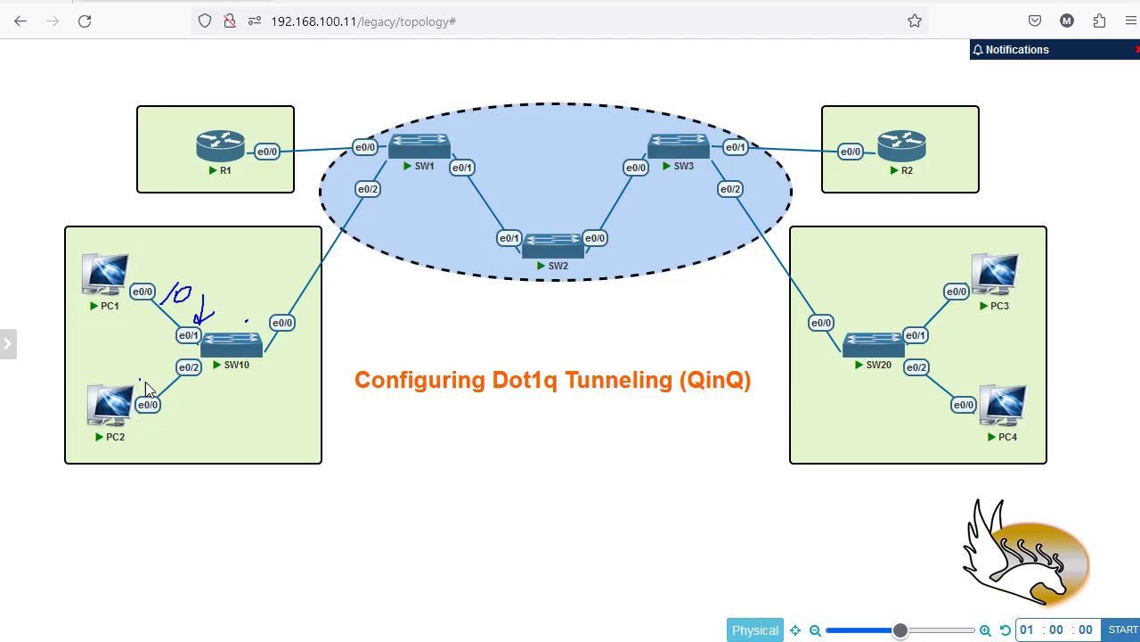
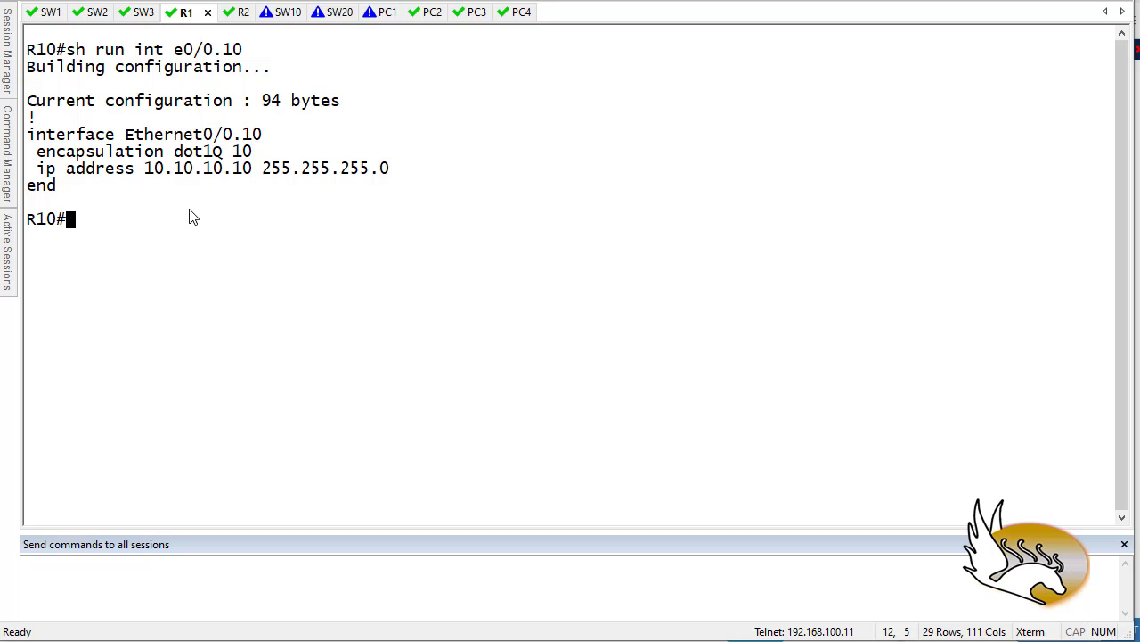
Highlight the dot1Q VLAN ID of R1's subinterface e0/0.10 and locate SW1's customer-facing ports in the topology
drag(254, 152, 242, 153)
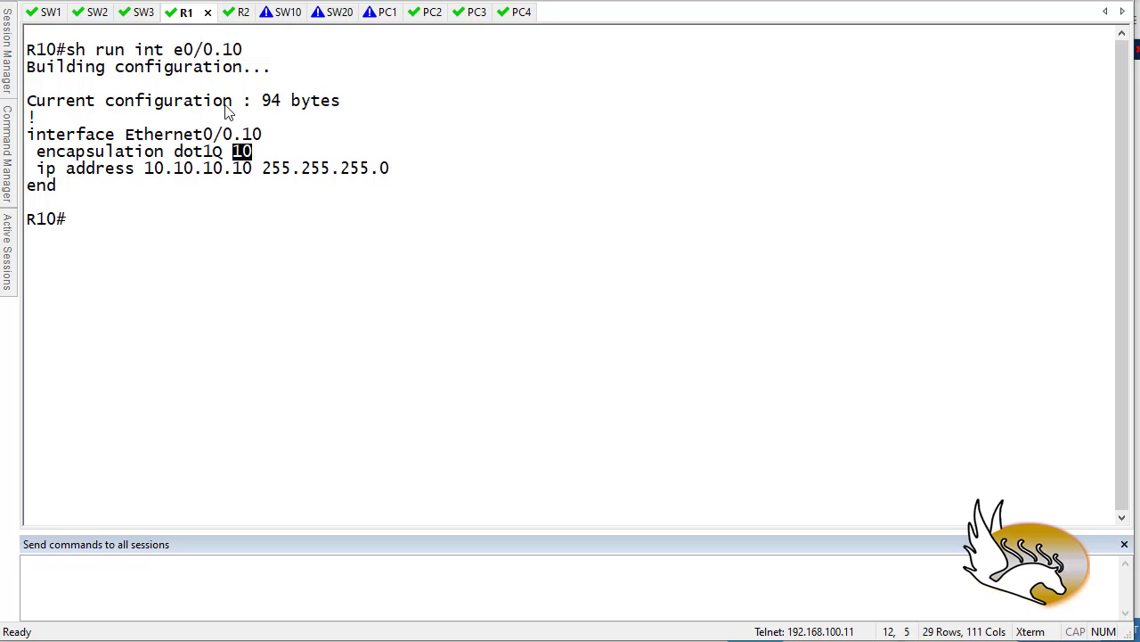
key(alt+Tab)
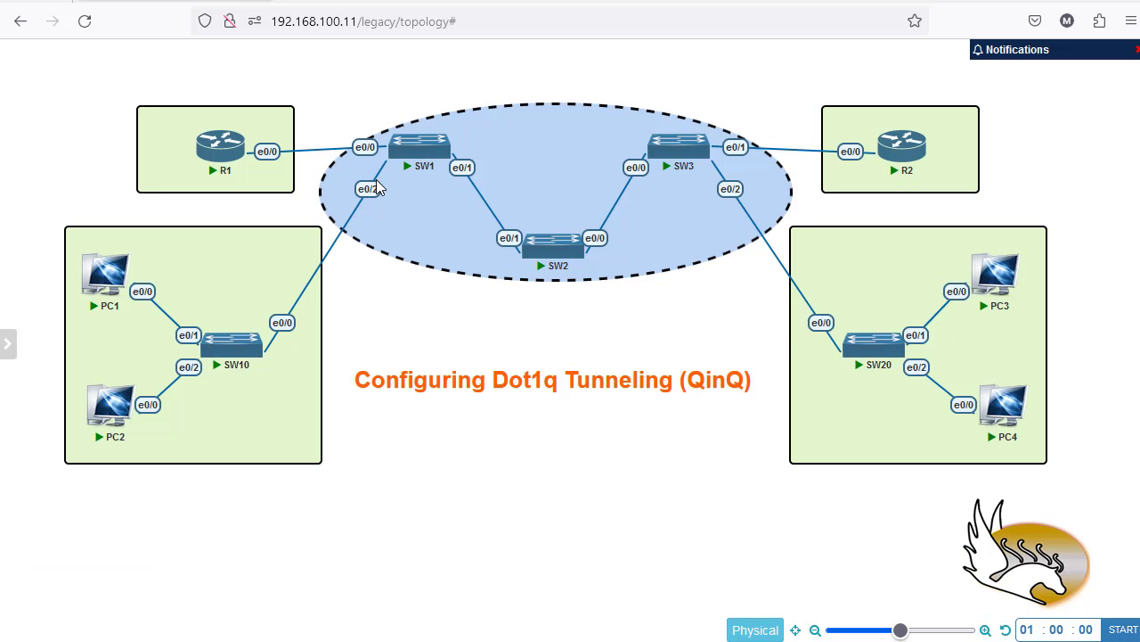
mouse_move(395, 182)
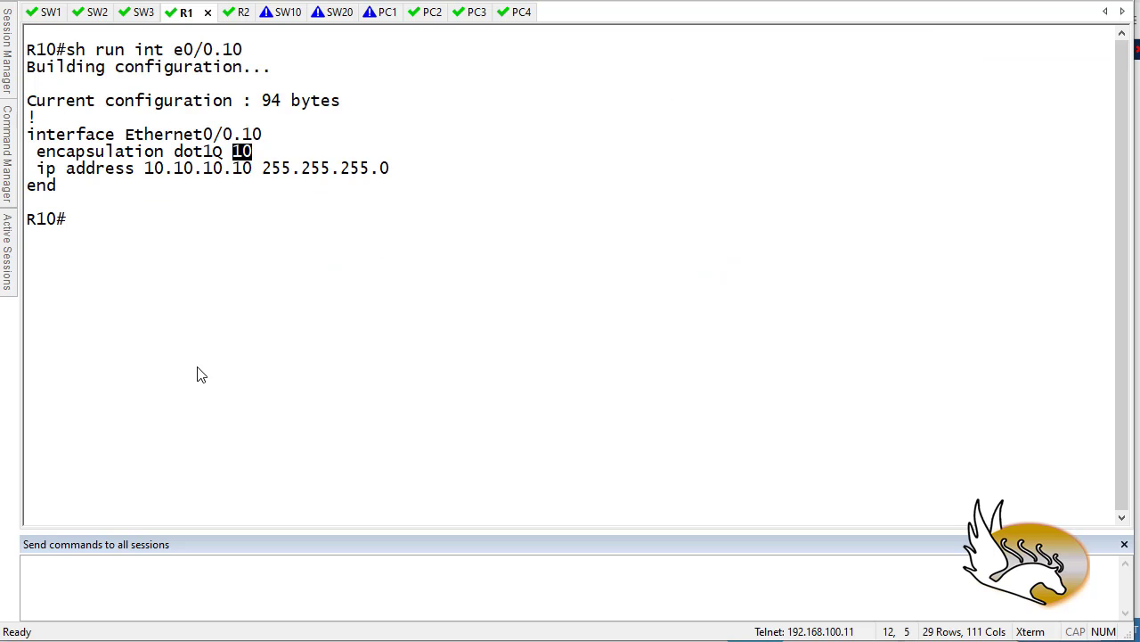
Display the running configuration of SW1's interface e0/2 and examine its access VLAN and switchport mode
click(50, 14)
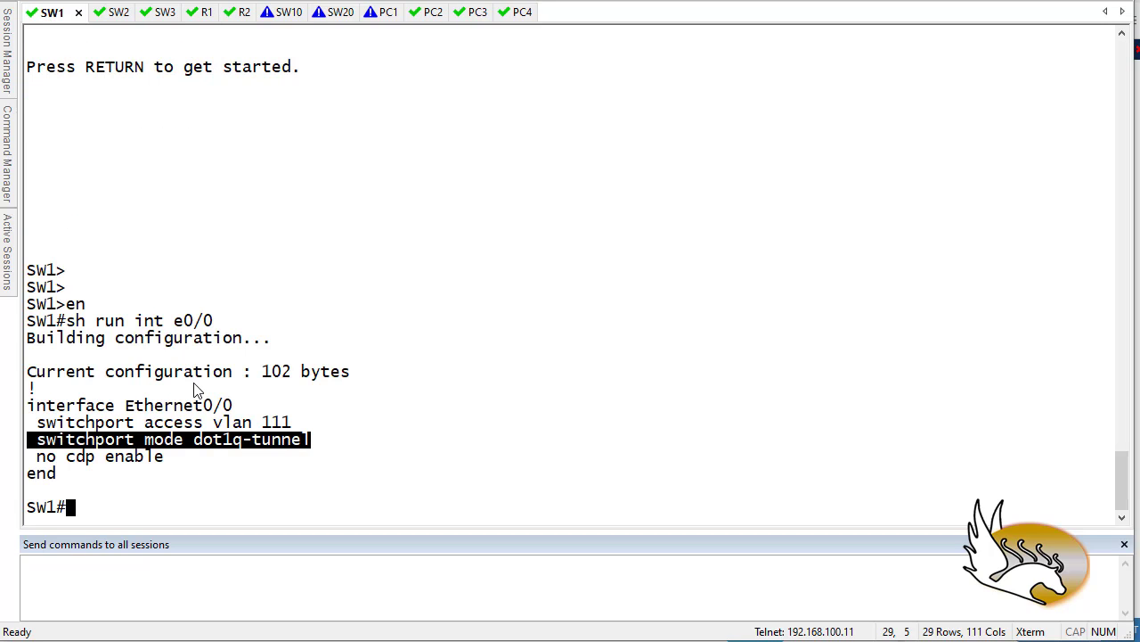
key(Up)
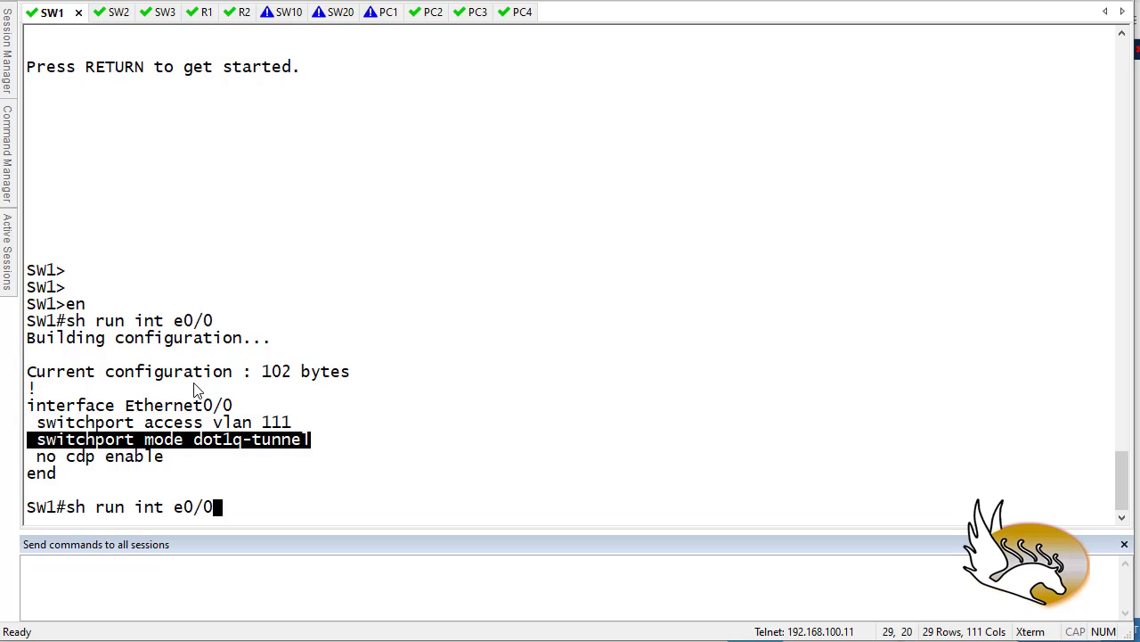
key(BackSpace)
text(2)
key(Return)
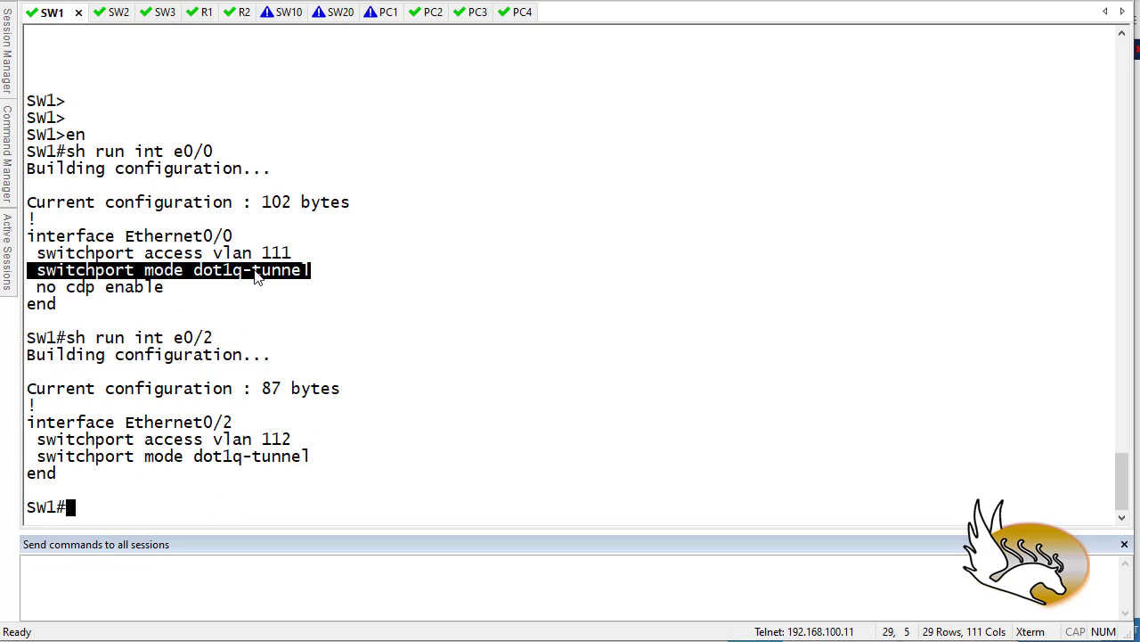
click(295, 444)
drag(293, 443, 263, 441)
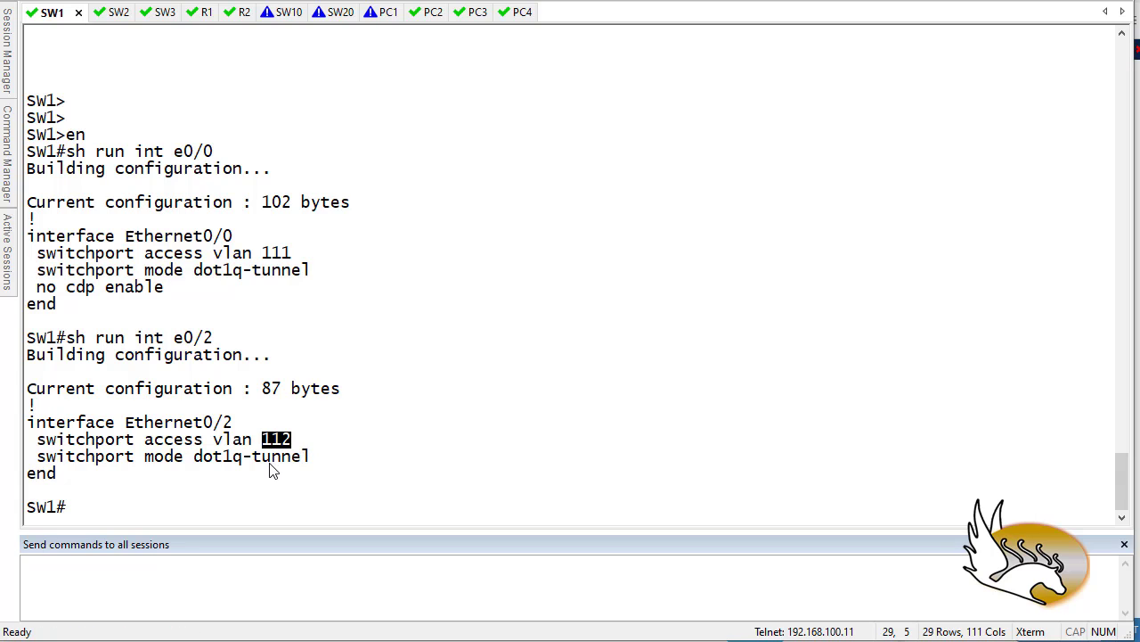
click(238, 460)
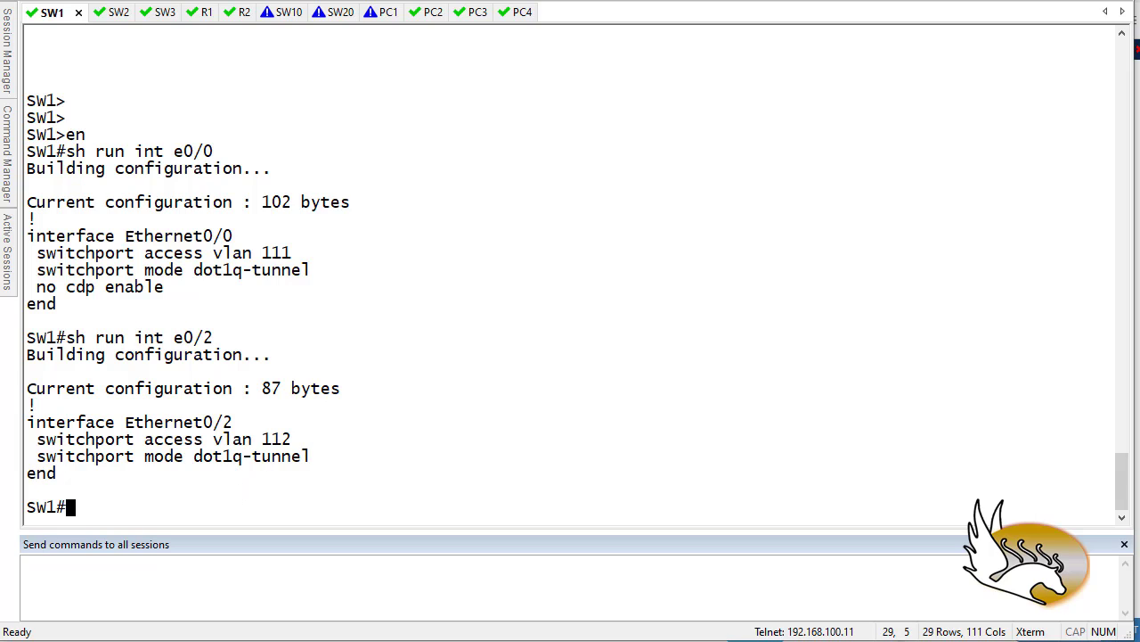
Switch to the topology page in the browser and start a packet capture on SW1's e0/1 interface
key(alt+Tab)
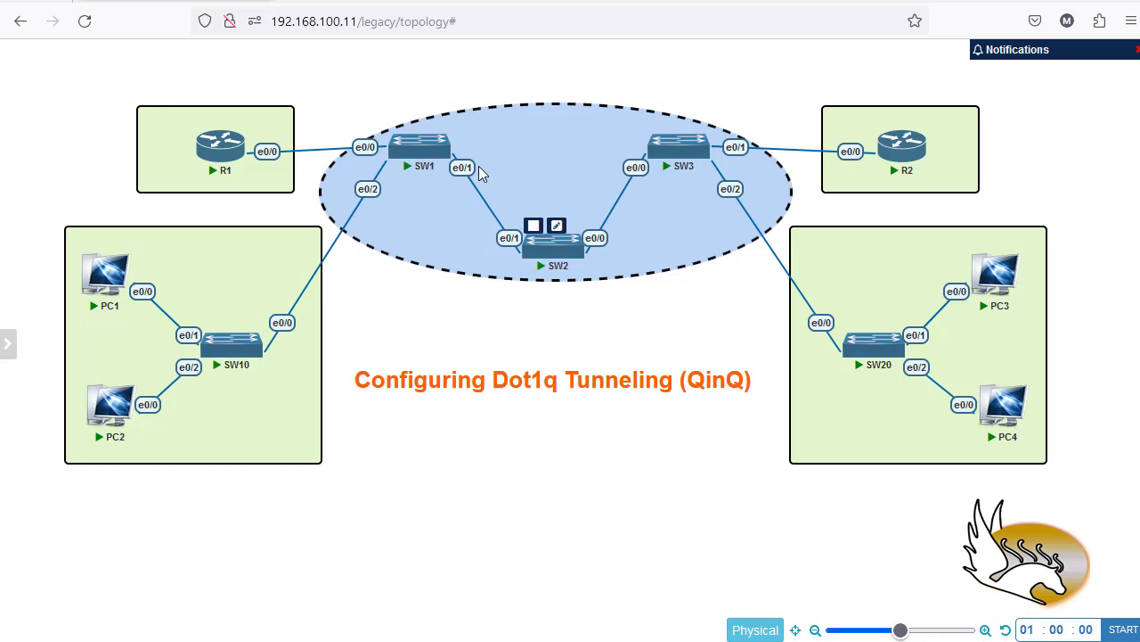
right_click(428, 149)
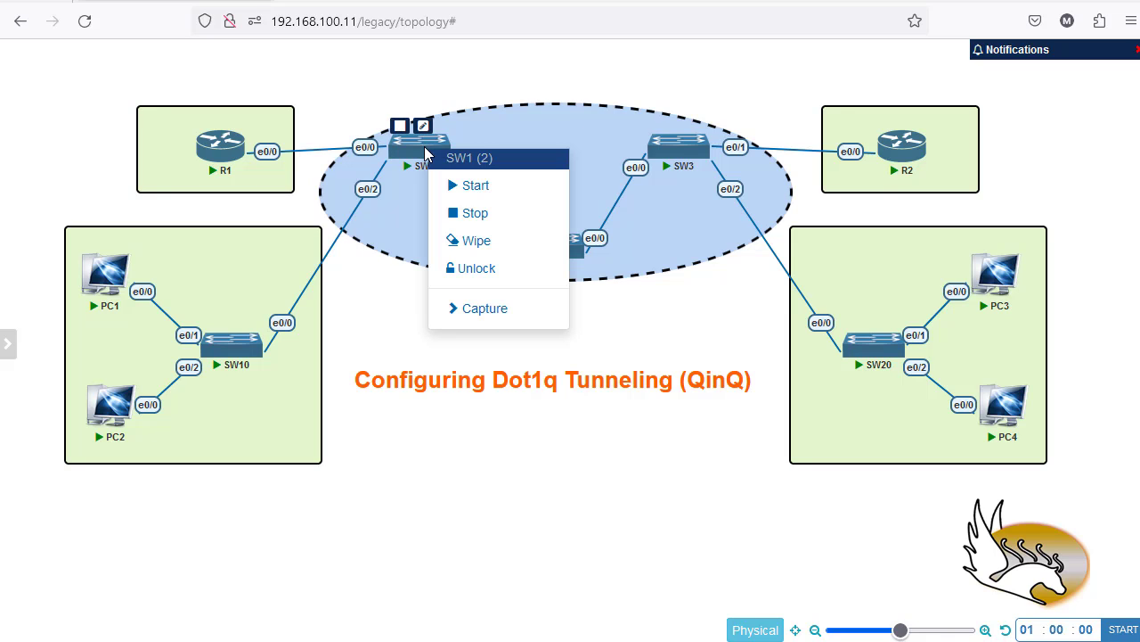
click(472, 312)
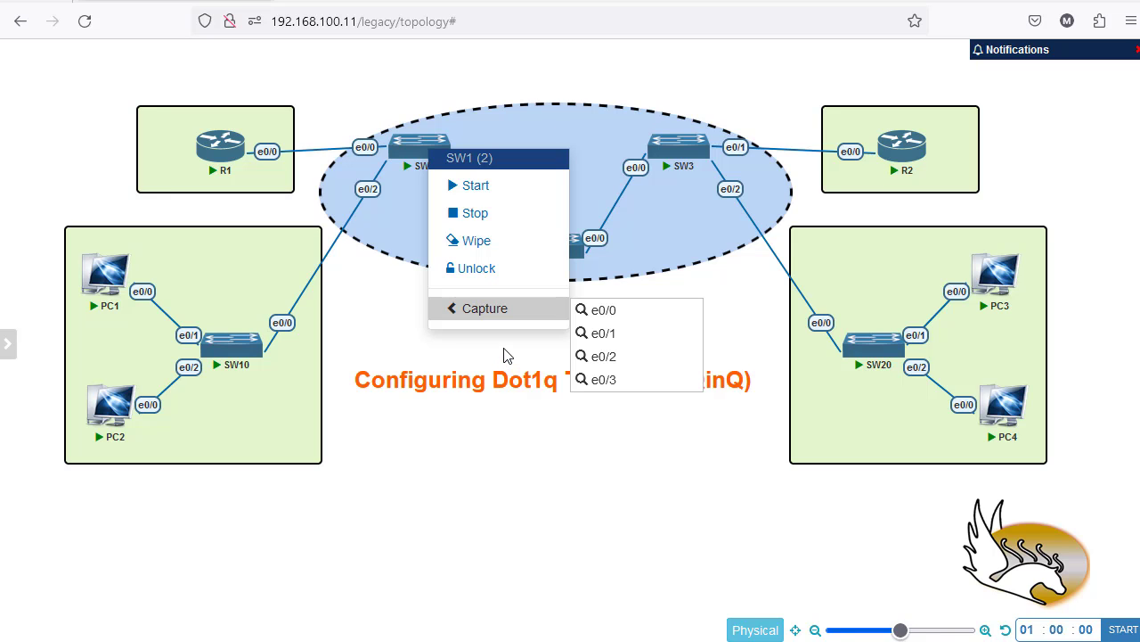
click(597, 332)
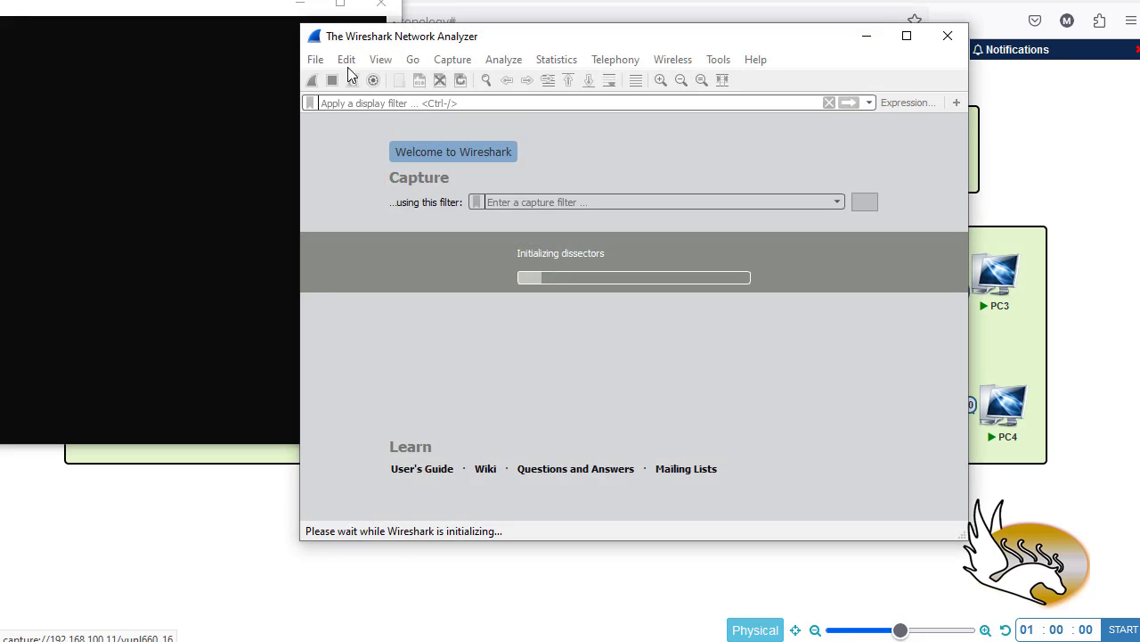
click(301, 5)
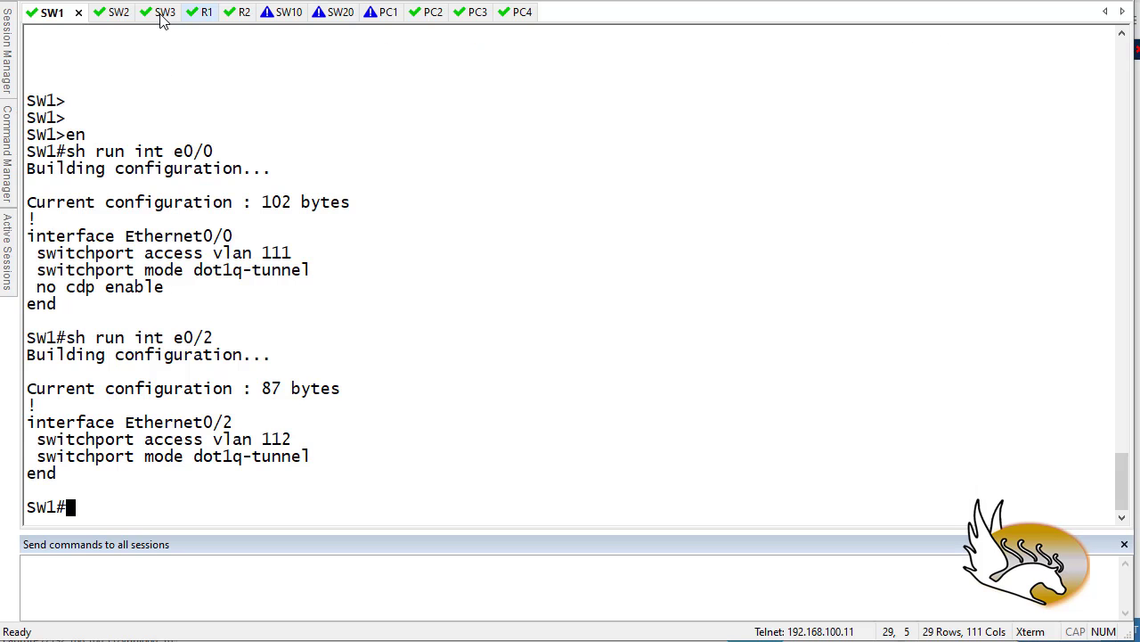
In PC1's terminal session, enter privileged mode and list the interface addresses with "sh ip int bri"
click(381, 12)
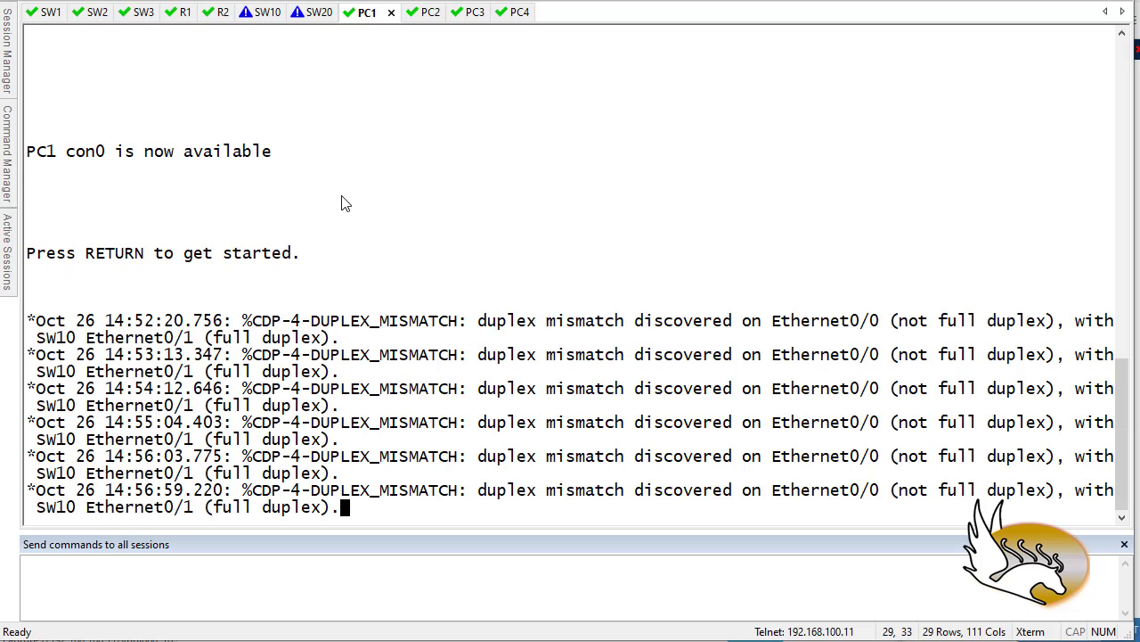
key(Return)
key(Return)
text(en)
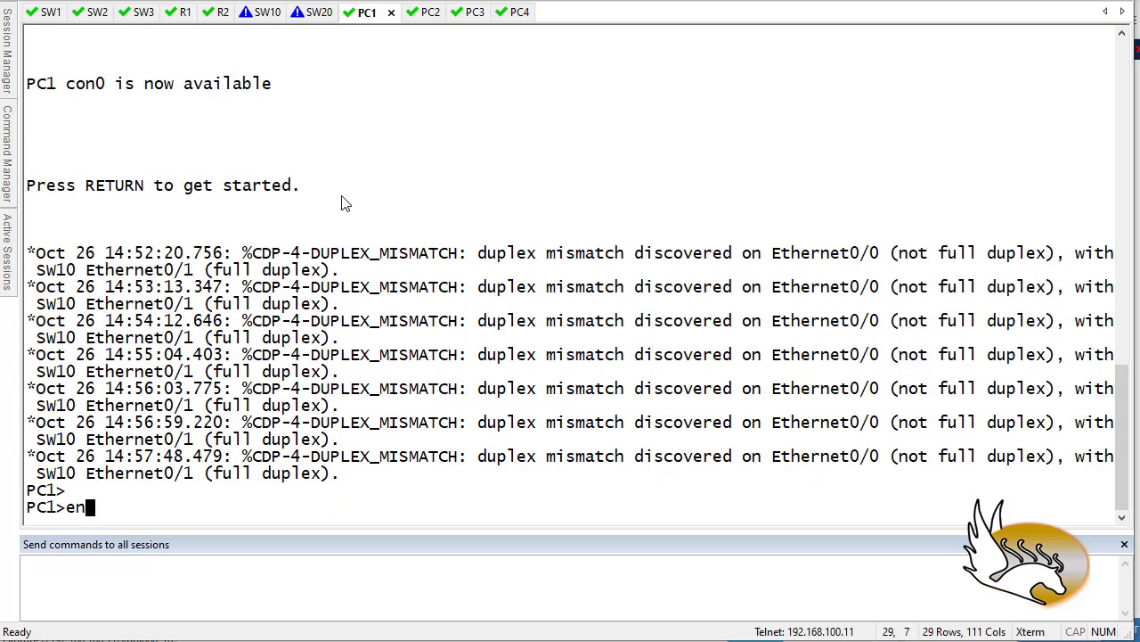
key(Return)
text(sh )
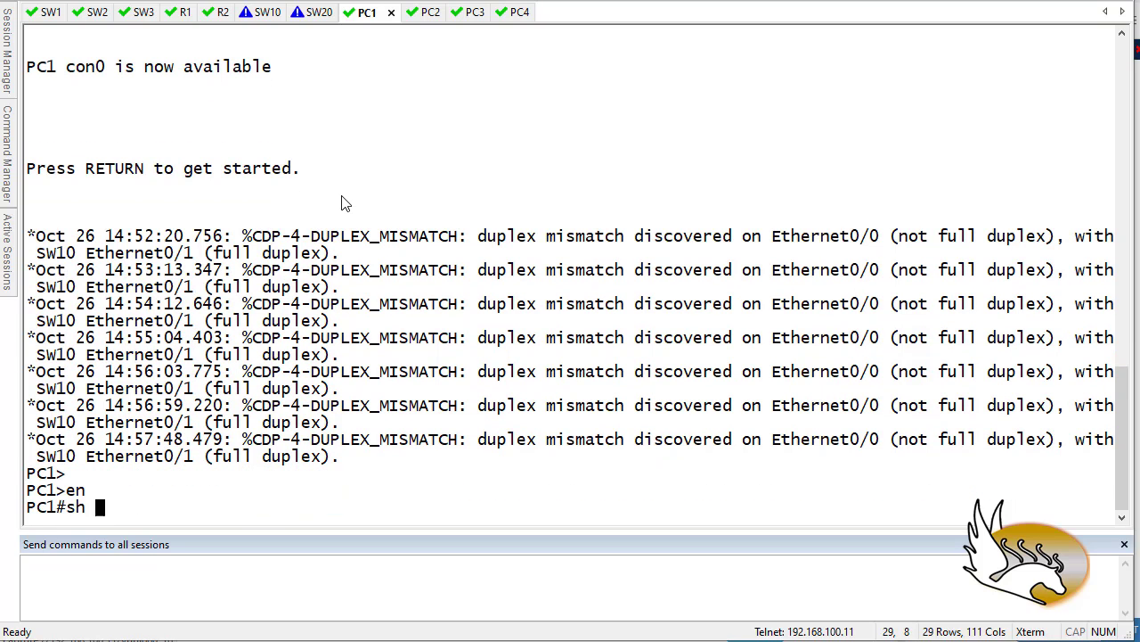
text(ip int bri)
key(Return)
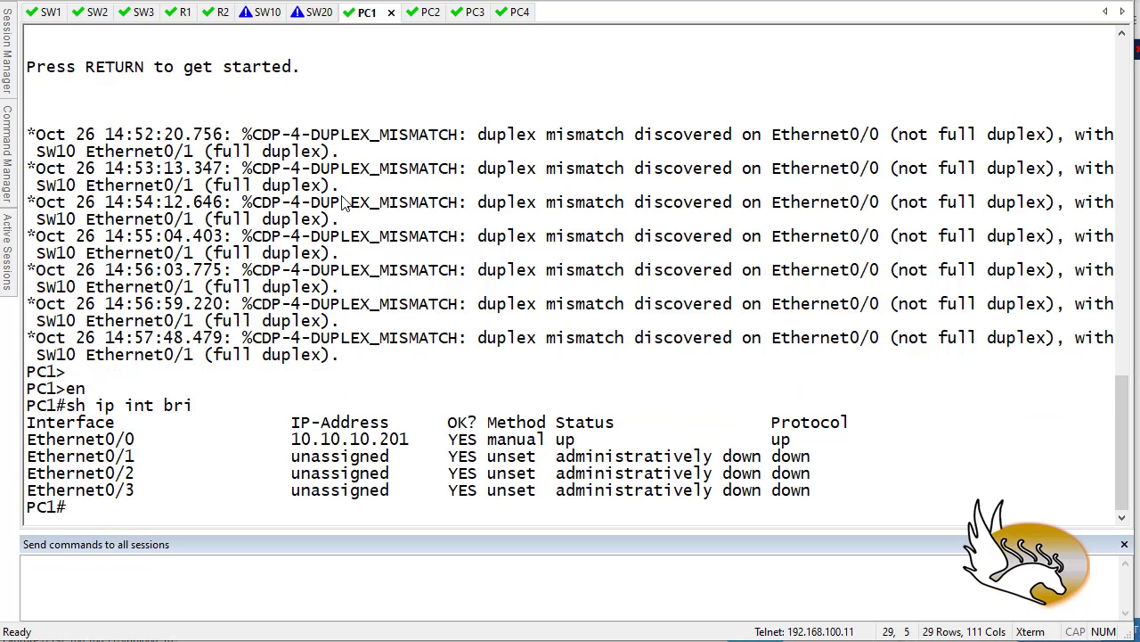
Ping 10.10.10.203 from PC1
text(pig 10.10.)
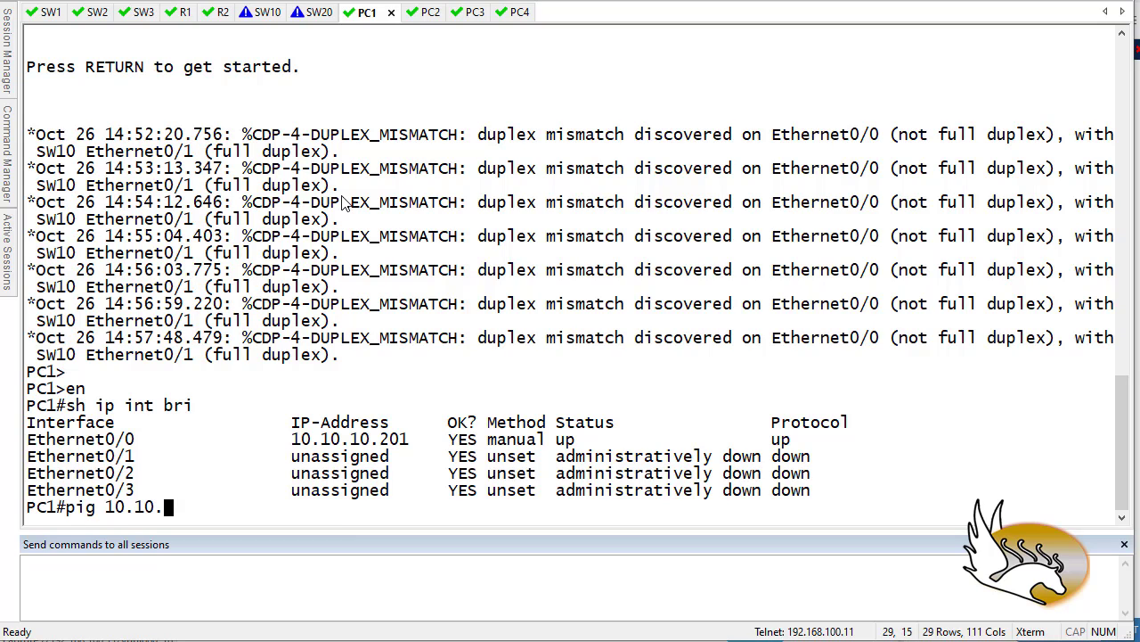
text(10.203)
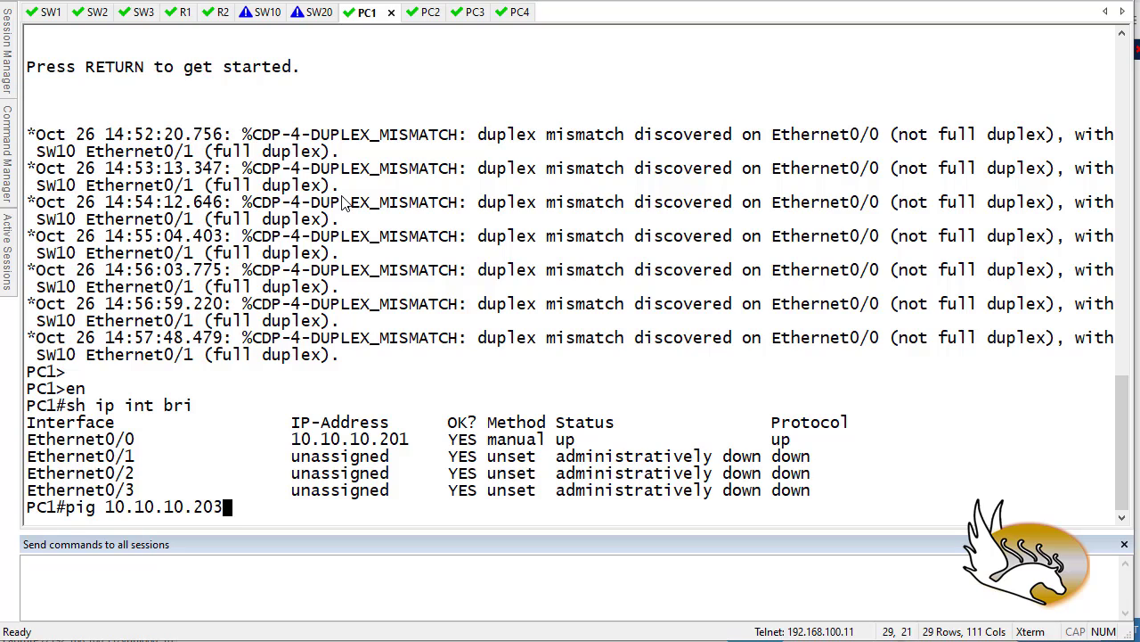
key(Left)
key(Left)
key(Left)
key(Right)
key(Right)
text(n)
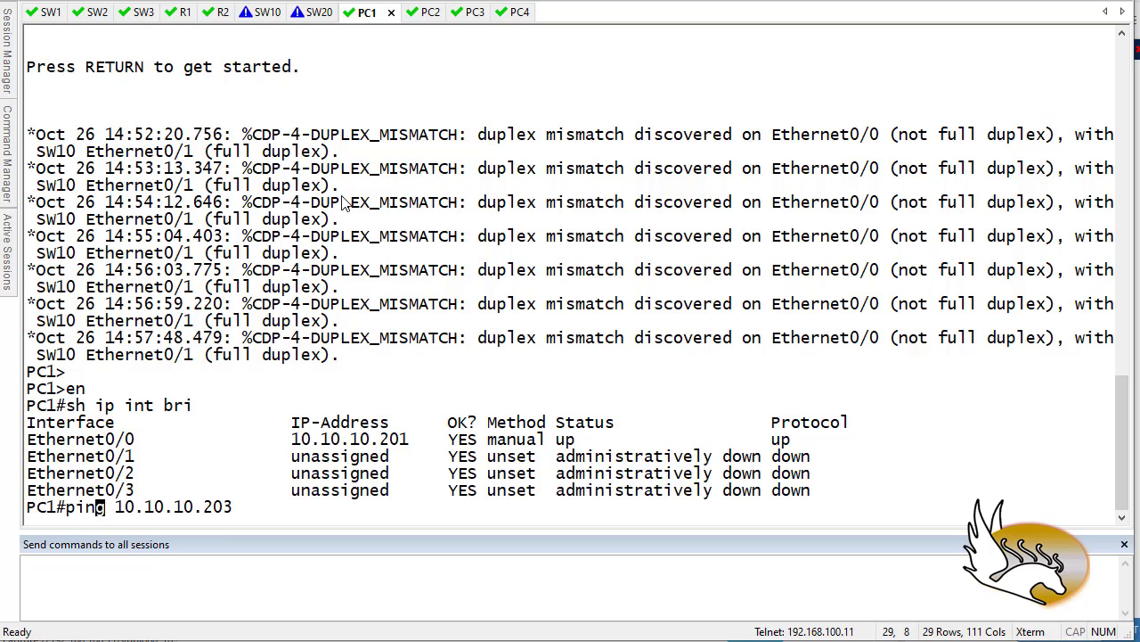
key(Return)
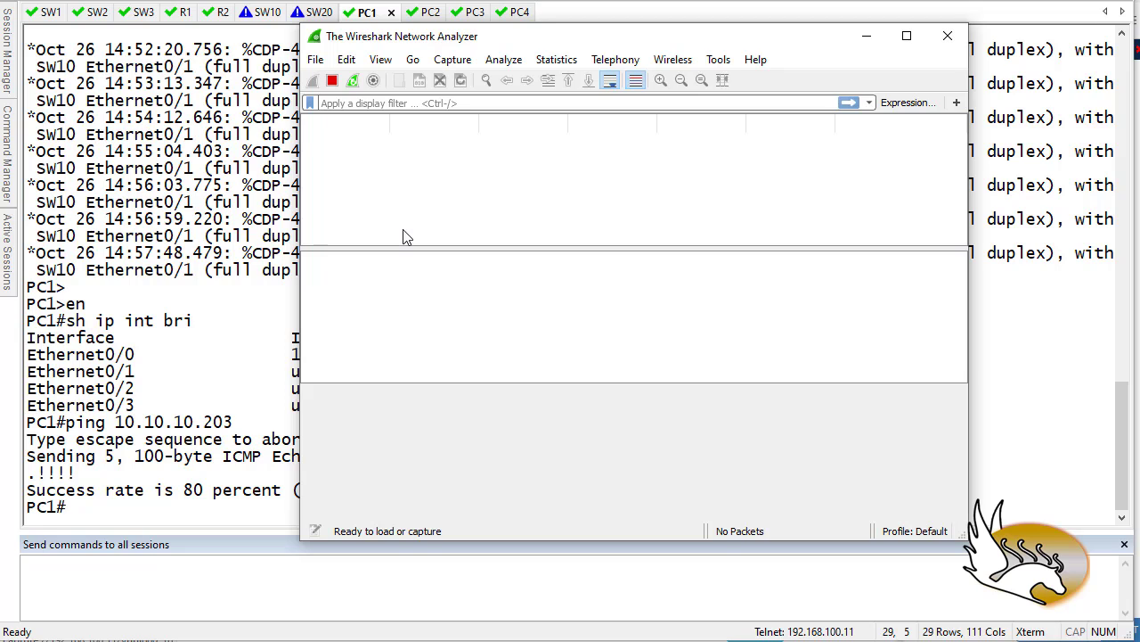
Close the SW1 capture in Wireshark and start a packet capture on SW2's e0/1 interface from the topology
click(376, 102)
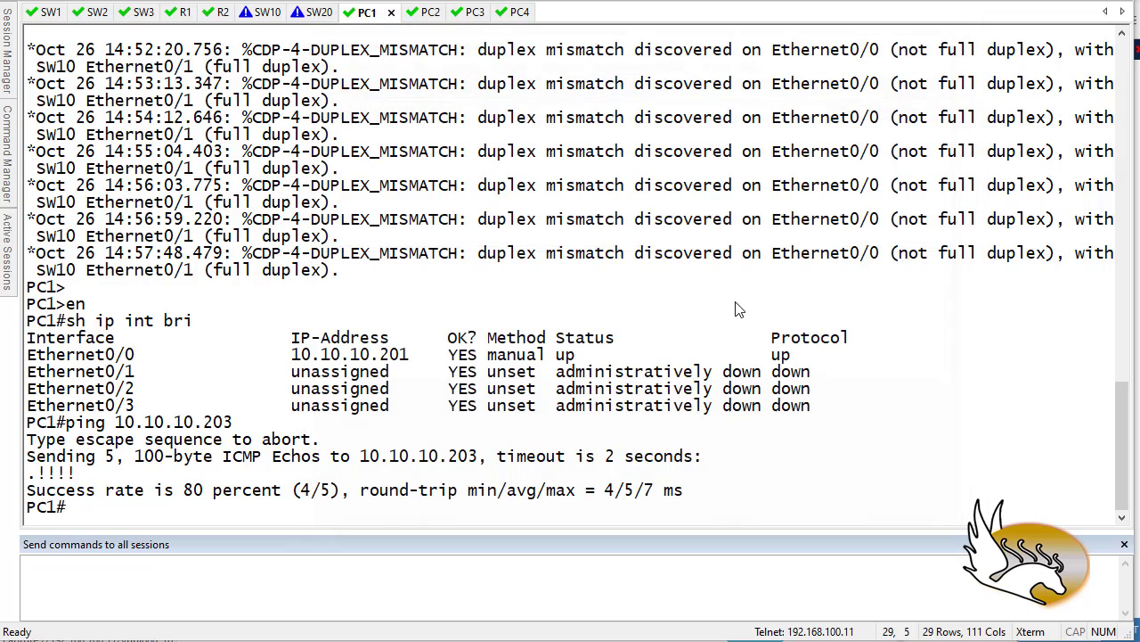
click(947, 36)
key(alt+Tab)
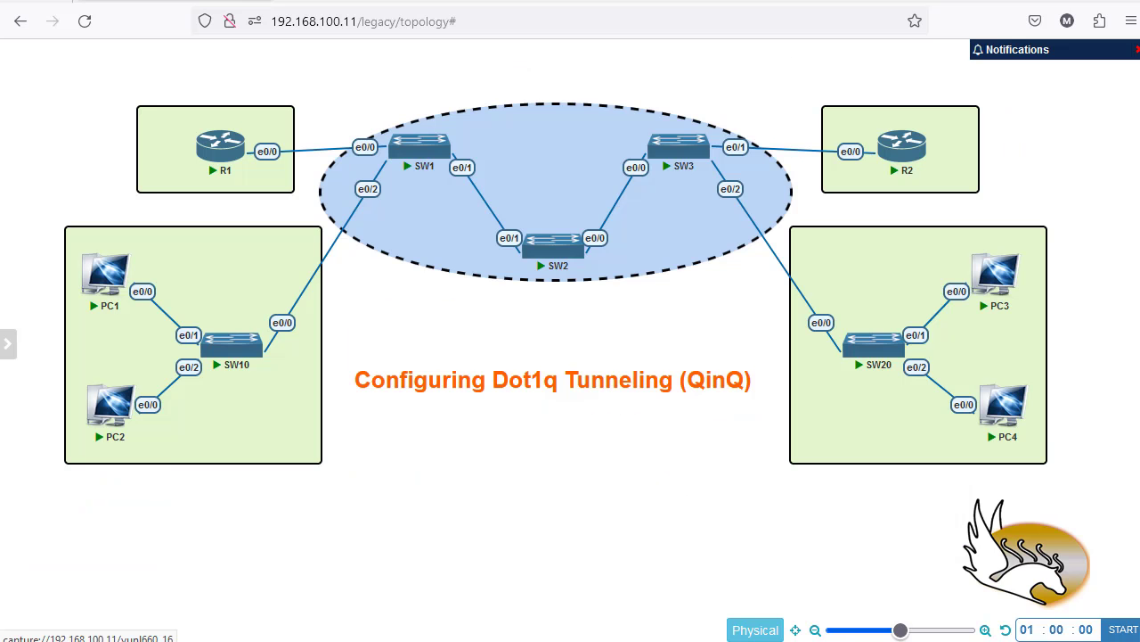
mouse_move(428, 171)
right_click(530, 252)
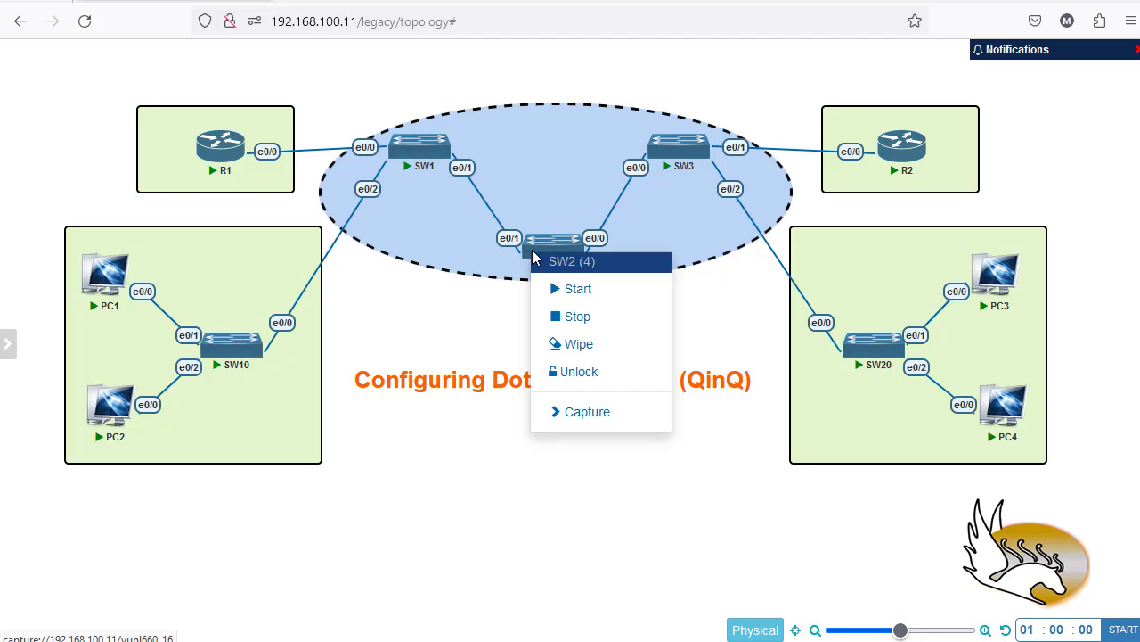
mouse_move(581, 412)
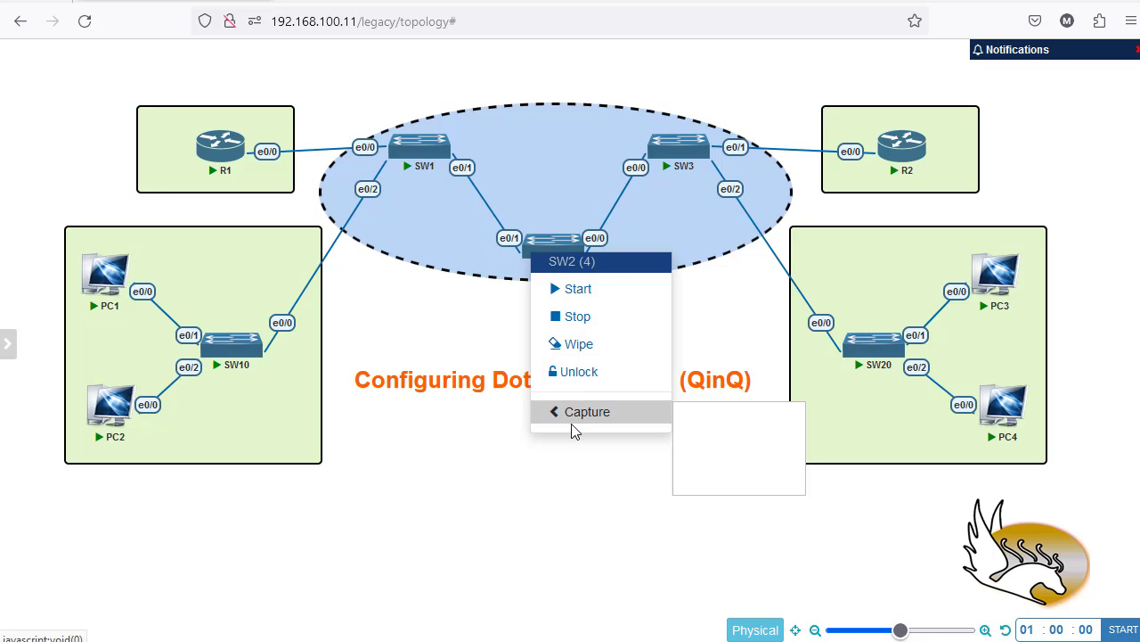
click(700, 435)
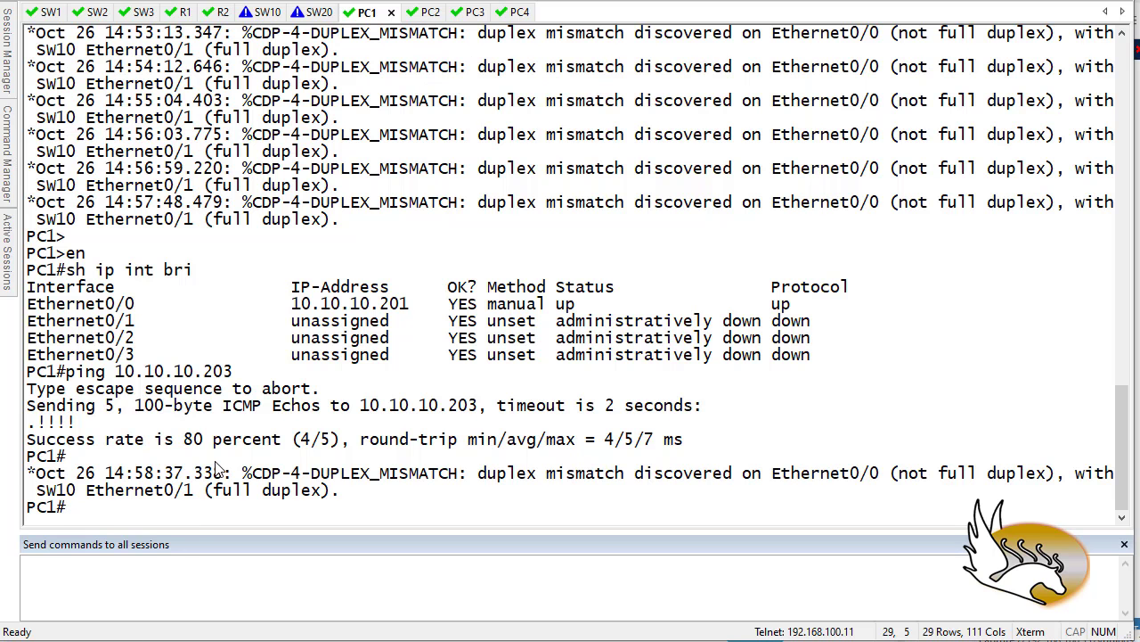
Filter the new Wireshark capture by icmp, repeating PC1's ping to 10.10.10.203 before and after setting the filter
key(Up)
key(Return)
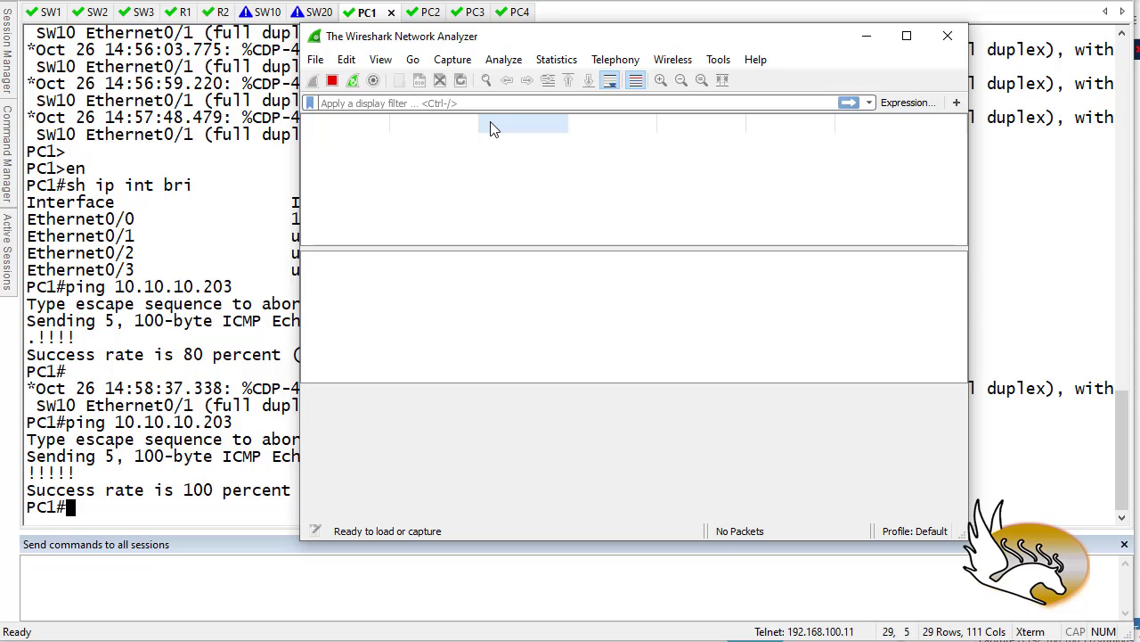
text(p)
key(Return)
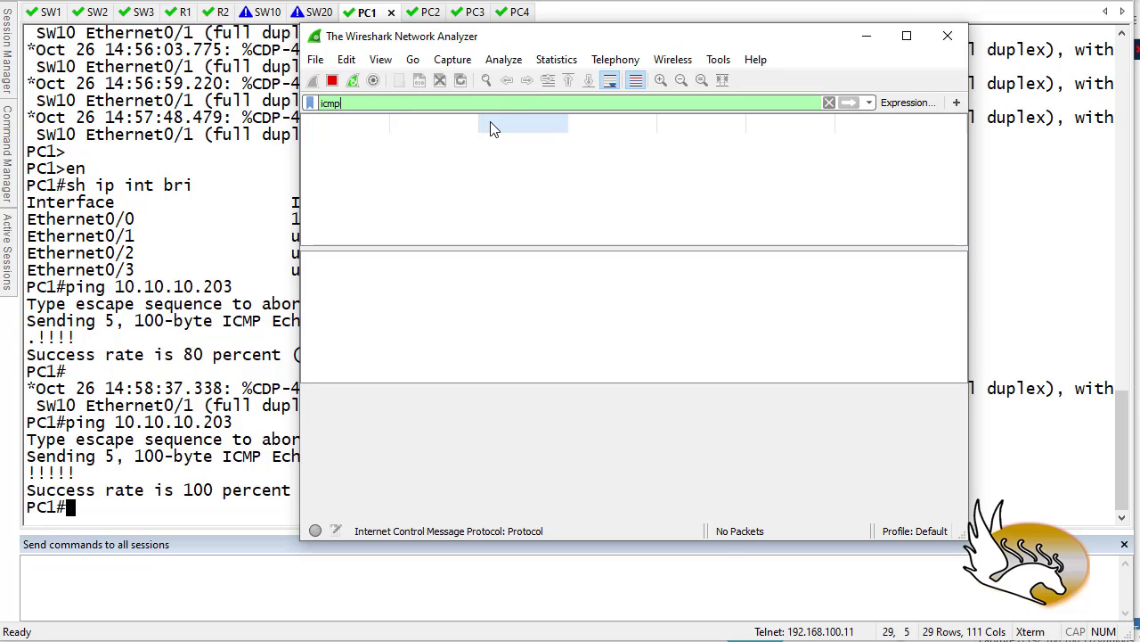
click(198, 408)
key(Up)
key(Return)
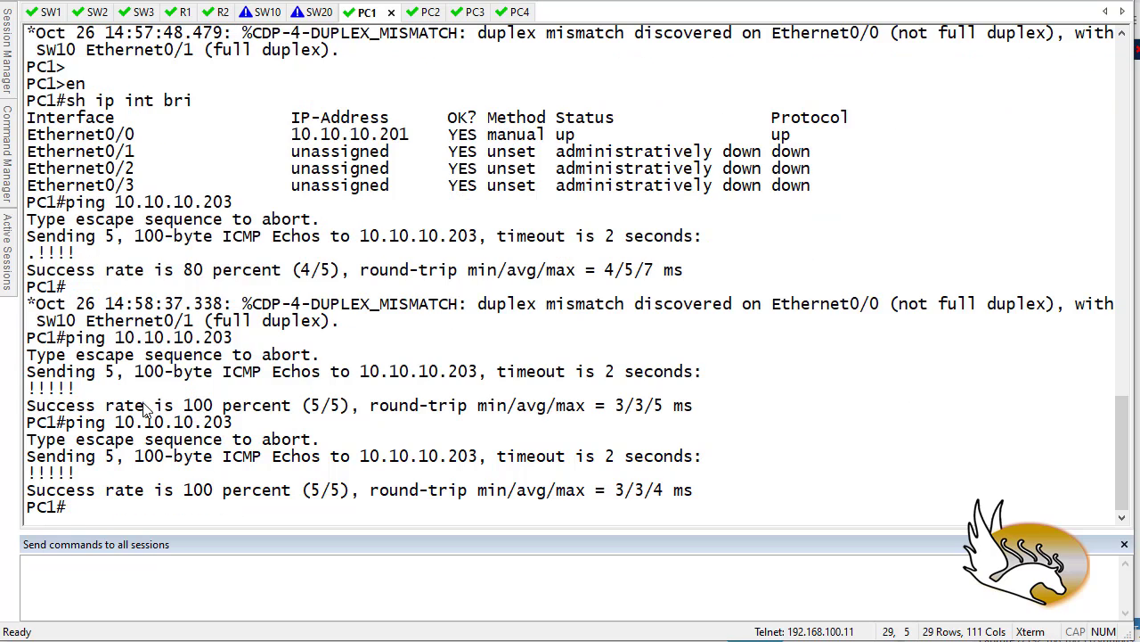
Ping 10.10.20.204 from PC2's terminal session
key(alt+Tab)
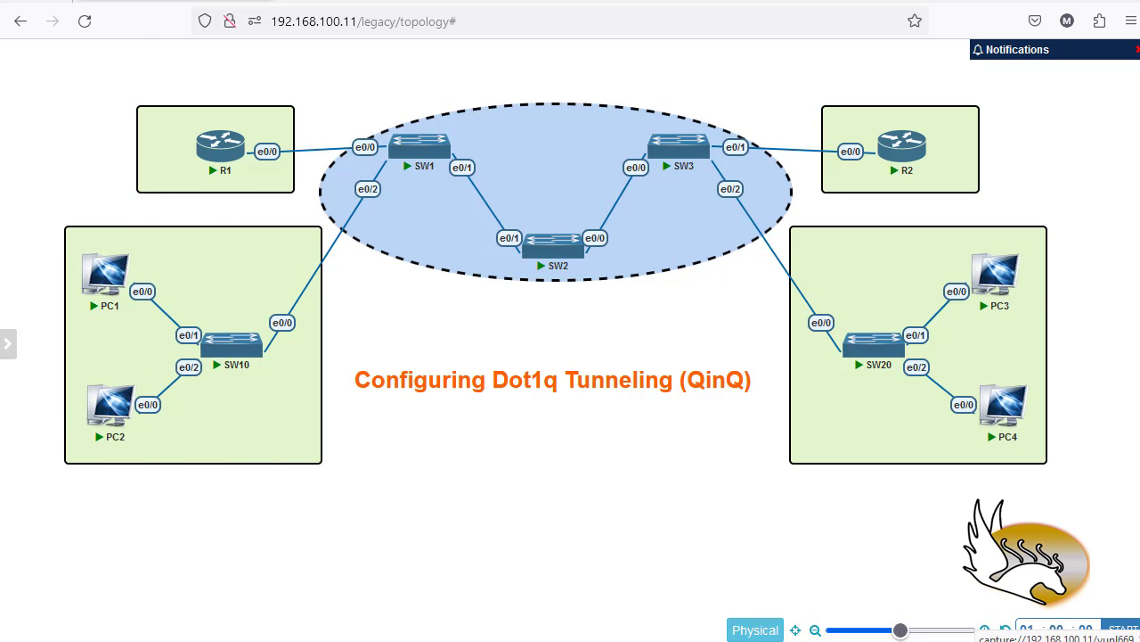
key(alt+Tab)
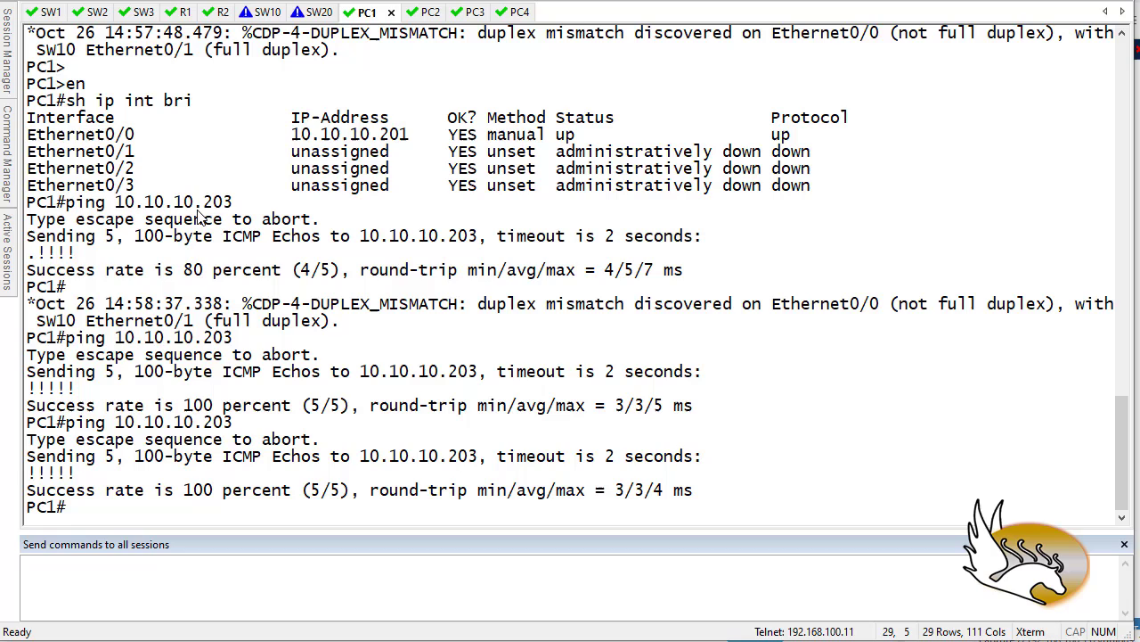
click(428, 13)
text(pin)
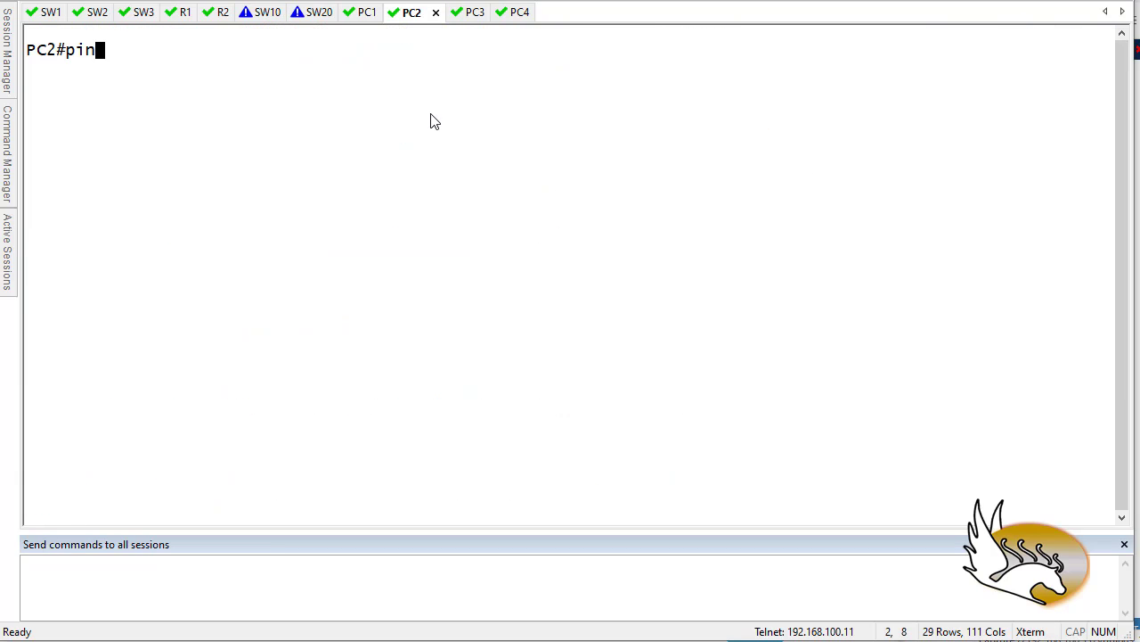
text(g 10.10.20.204)
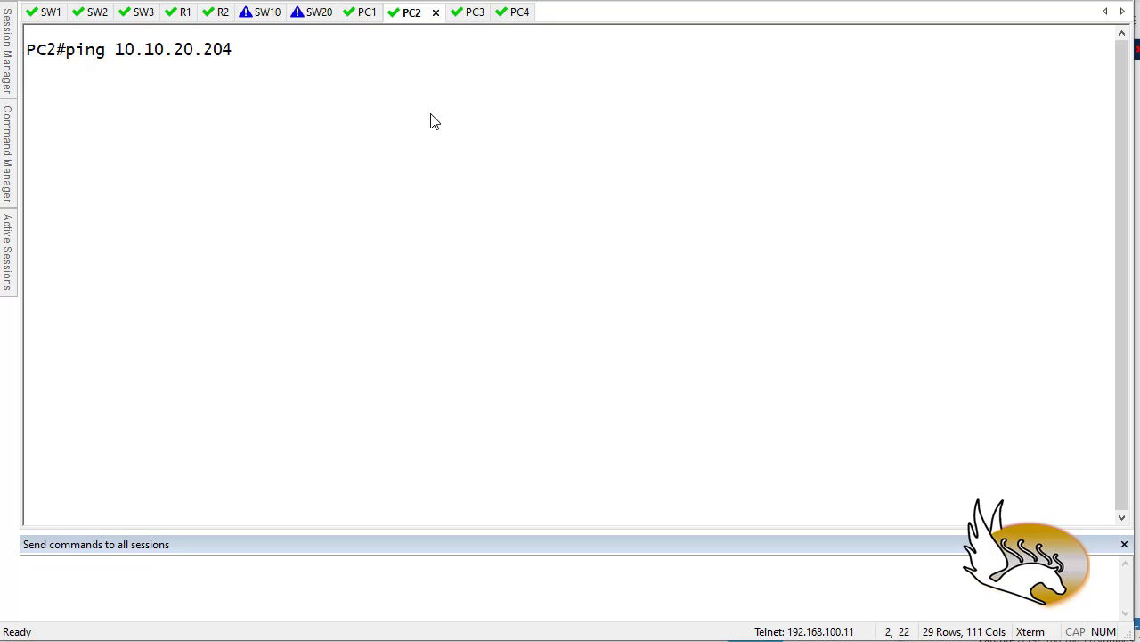
key(Return)
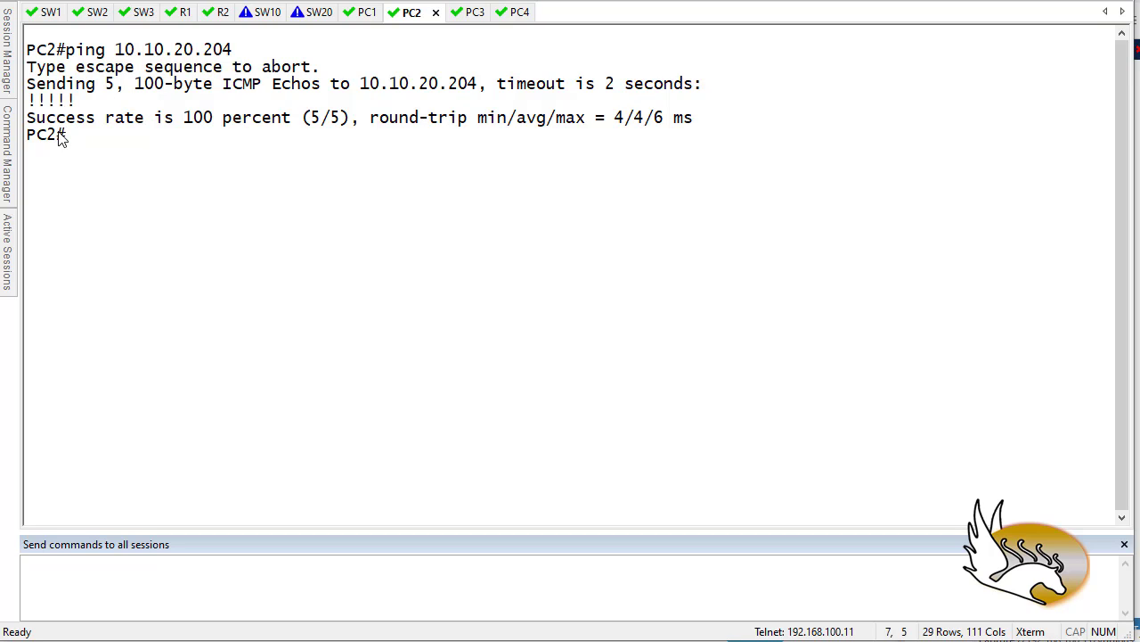
Highlight the IP address of subinterface e0/0.10 in R1's displayed configuration
click(180, 12)
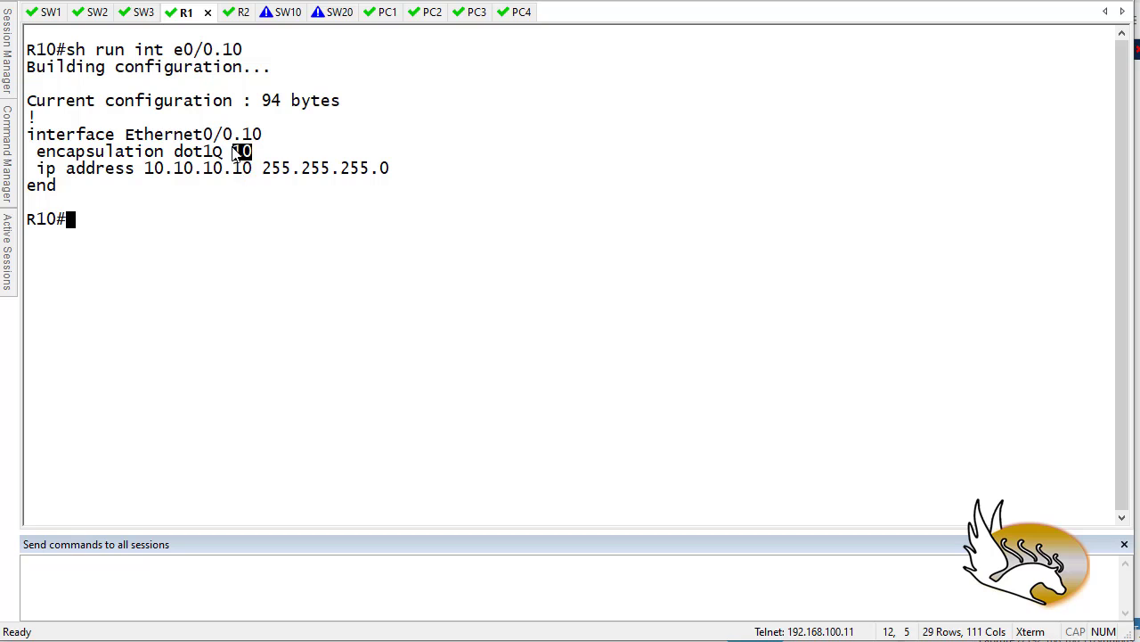
drag(244, 174, 158, 175)
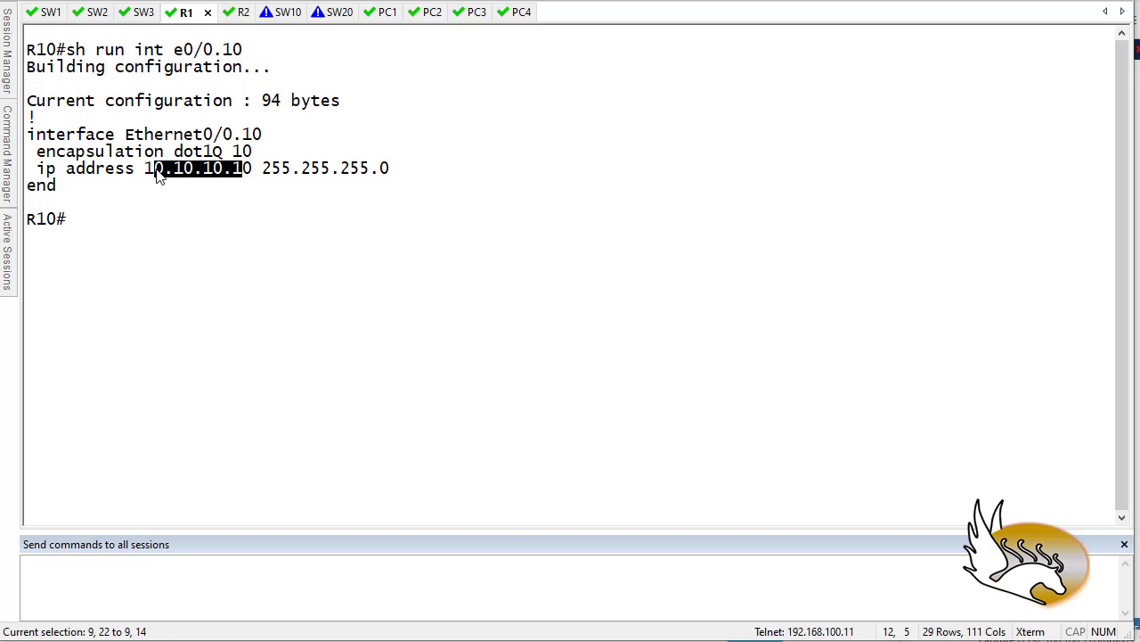
click(242, 178)
drag(249, 176, 145, 171)
List R2's interface addresses and status with "sh ip int bri"
click(228, 12)
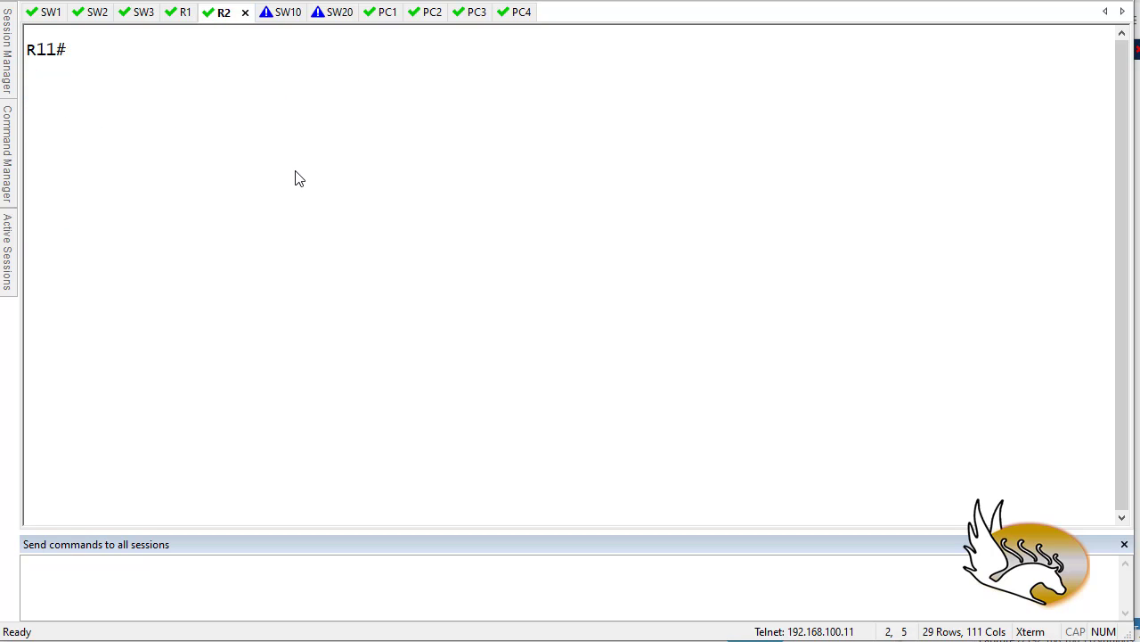
text(sh ip int bri)
key(Return)
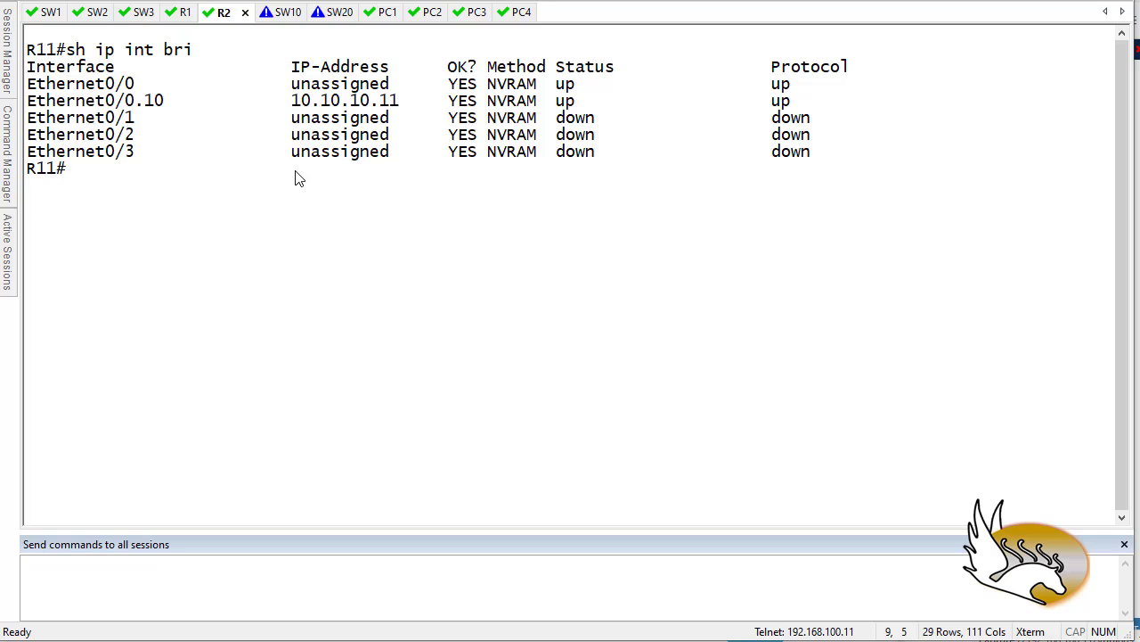
Ping R1's address 10.10.10.10 from R2 to test connectivity across the provider network
key(Return)
key(Return)
text(ping )
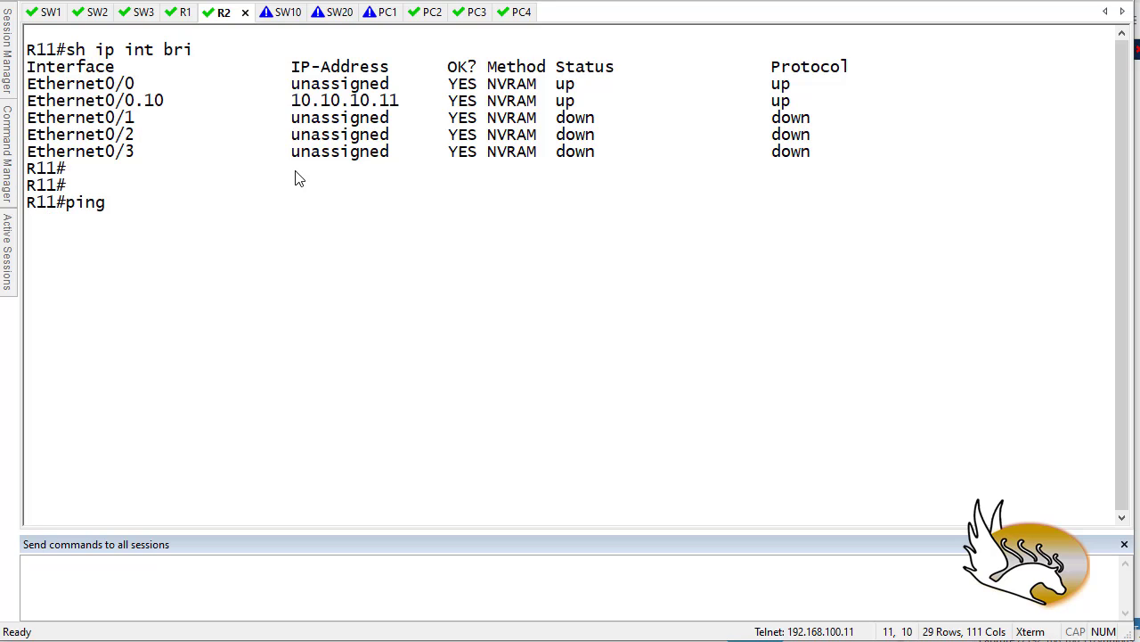
text(10.10.10.10)
key(Return)
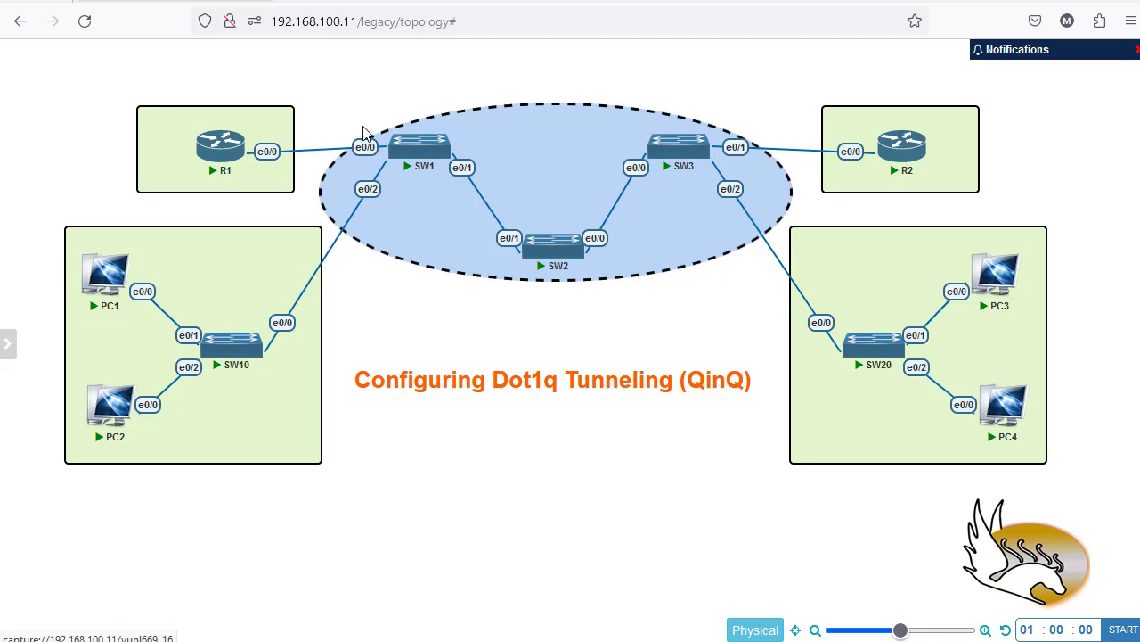
Return to the topology page and circle SW1's customer-facing ports e0/0 and e0/2 in red
mouse_move(362, 212)
mouse_down()
mouse_move(406, 132)
mouse_move(356, 121)
mouse_up()
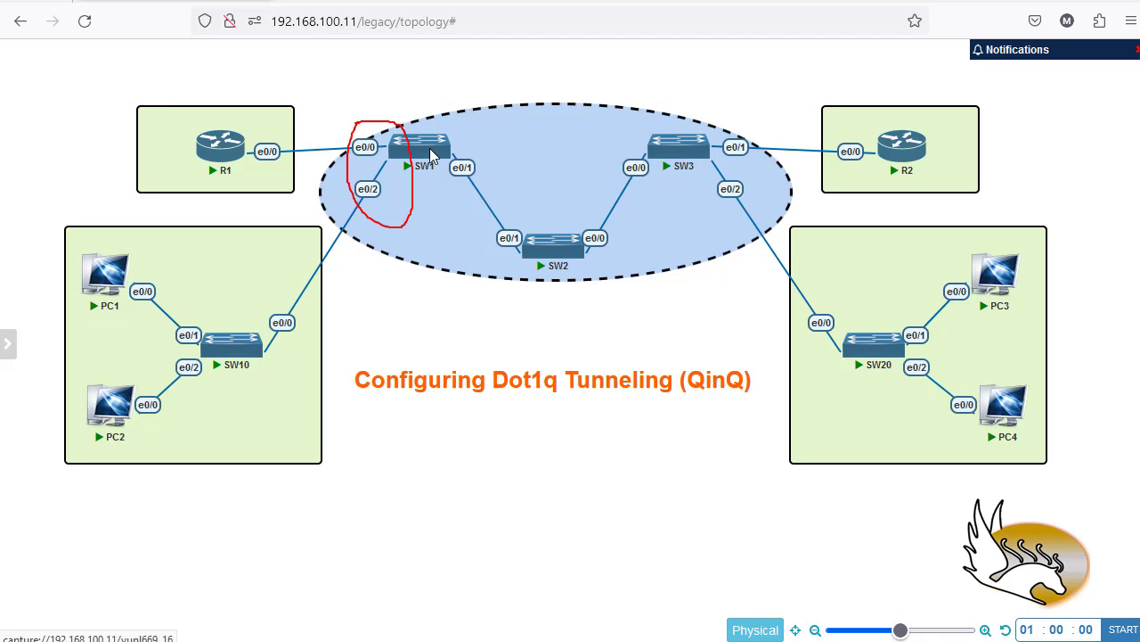